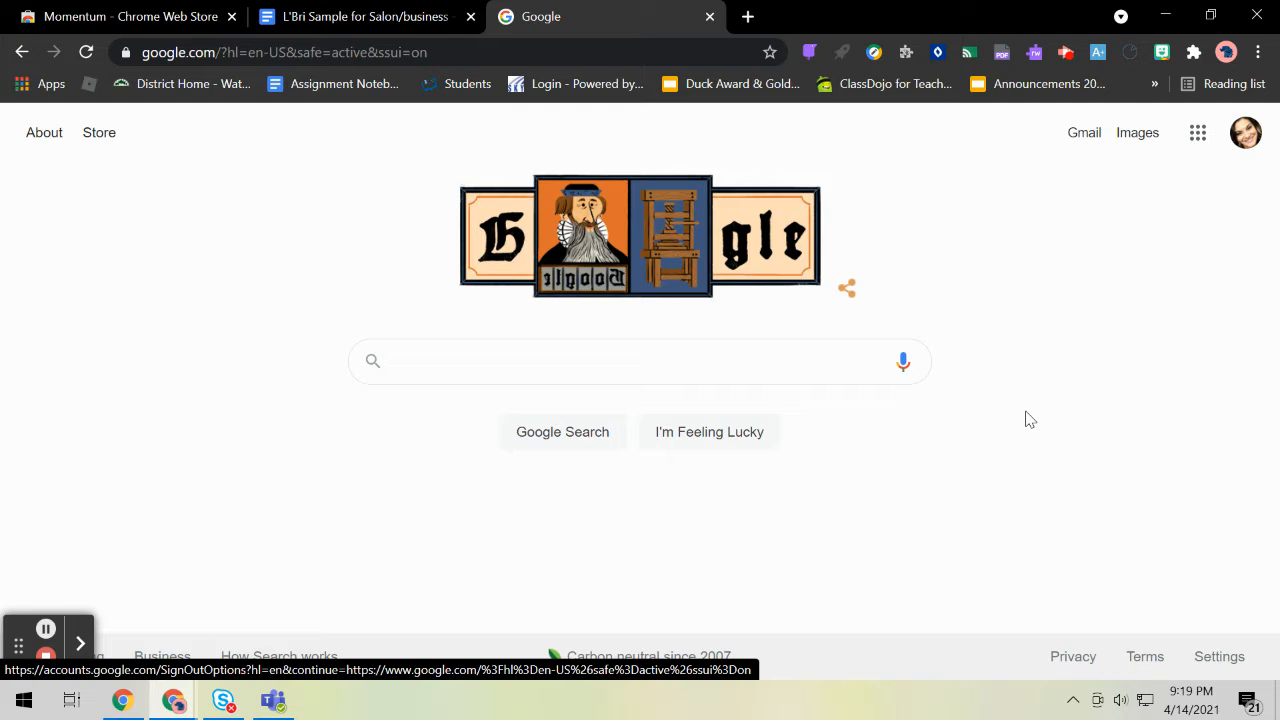
Step: Open Google Forms from the list of Google apps
{"action": "left_click", "coordinate": [1199, 141]}
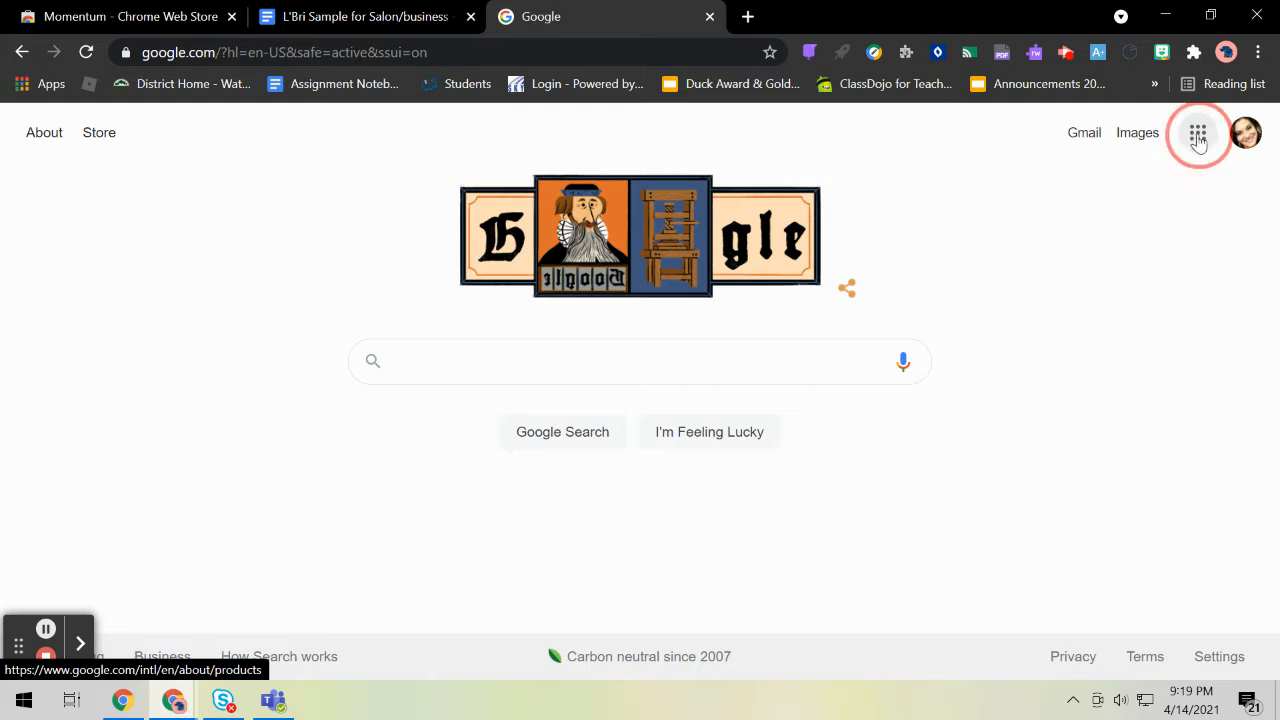
{"action": "scroll", "coordinate": [1053, 362], "scroll_direction": "down", "scroll_amount": 3}
{"action": "scroll", "coordinate": [1053, 362], "scroll_direction": "down", "scroll_amount": 2}
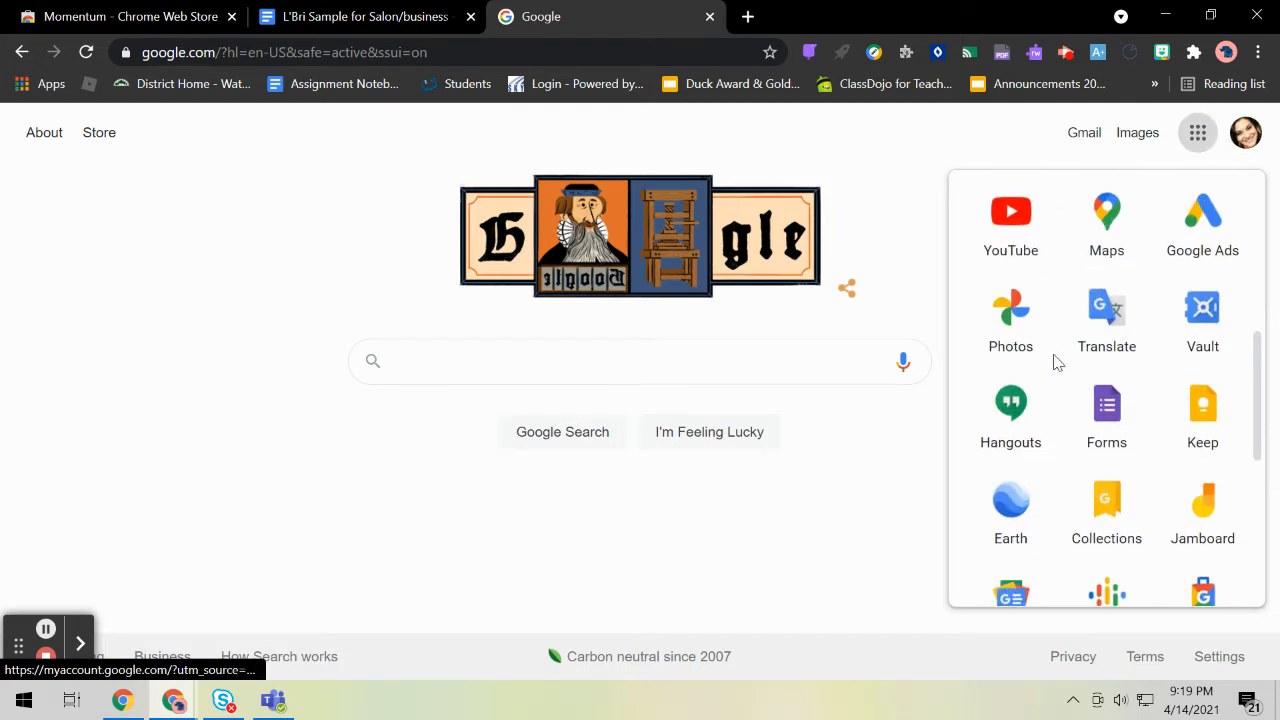
{"action": "left_click", "coordinate": [1108, 418]}
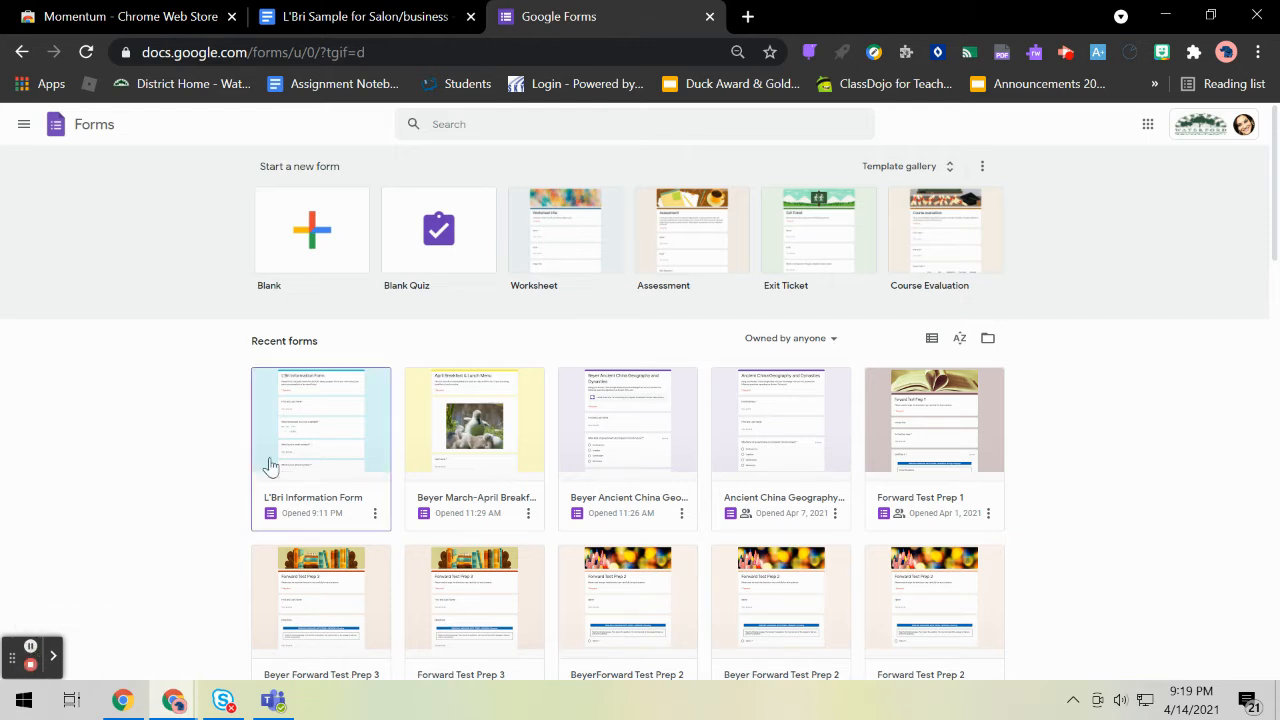
Step: Create a blank form and title its first question "First and Last Name"
{"action": "left_click", "coordinate": [309, 239]}
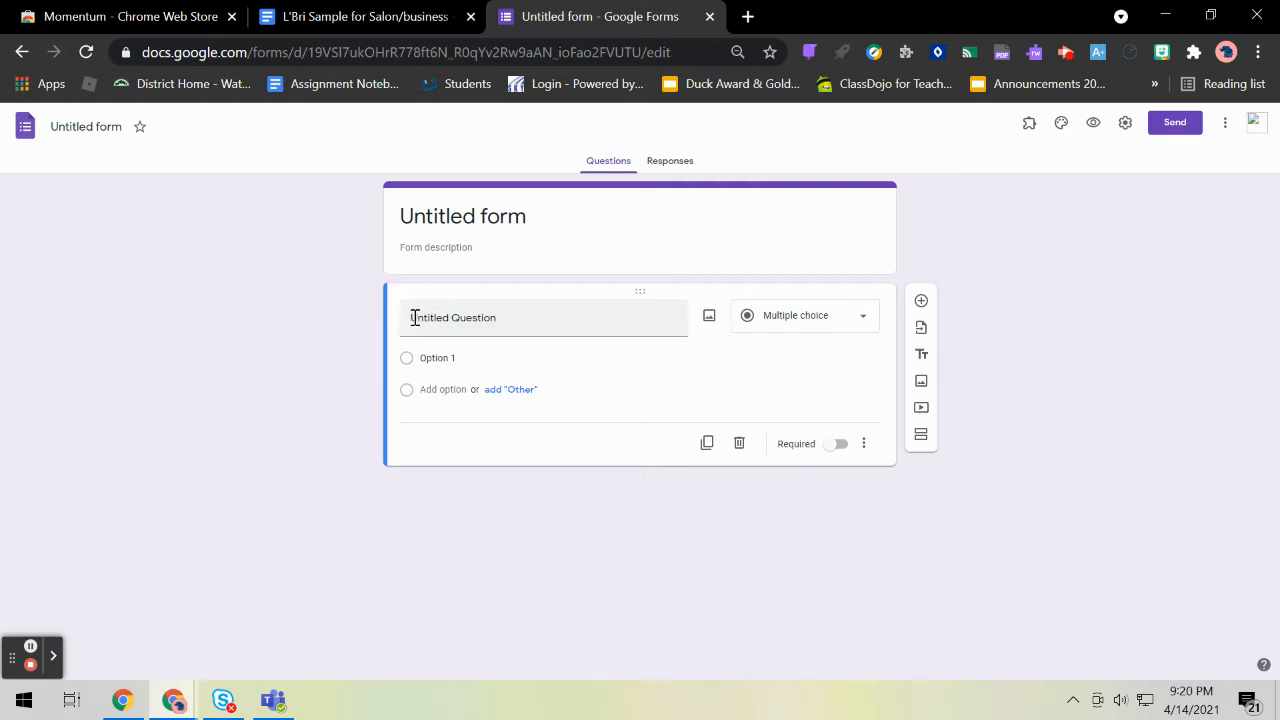
{"action": "left_click_drag", "start_coordinate": [414, 317], "coordinate": [504, 319]}
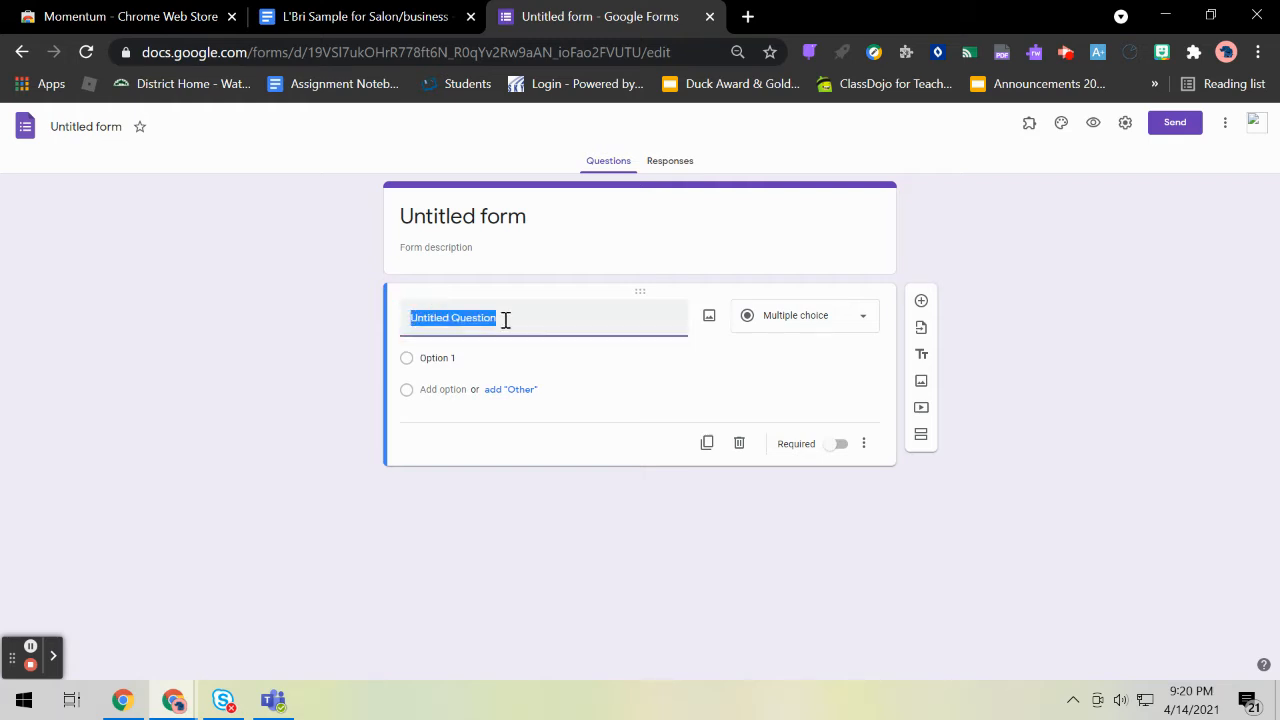
{"action": "type", "text": "First and Last Name"}
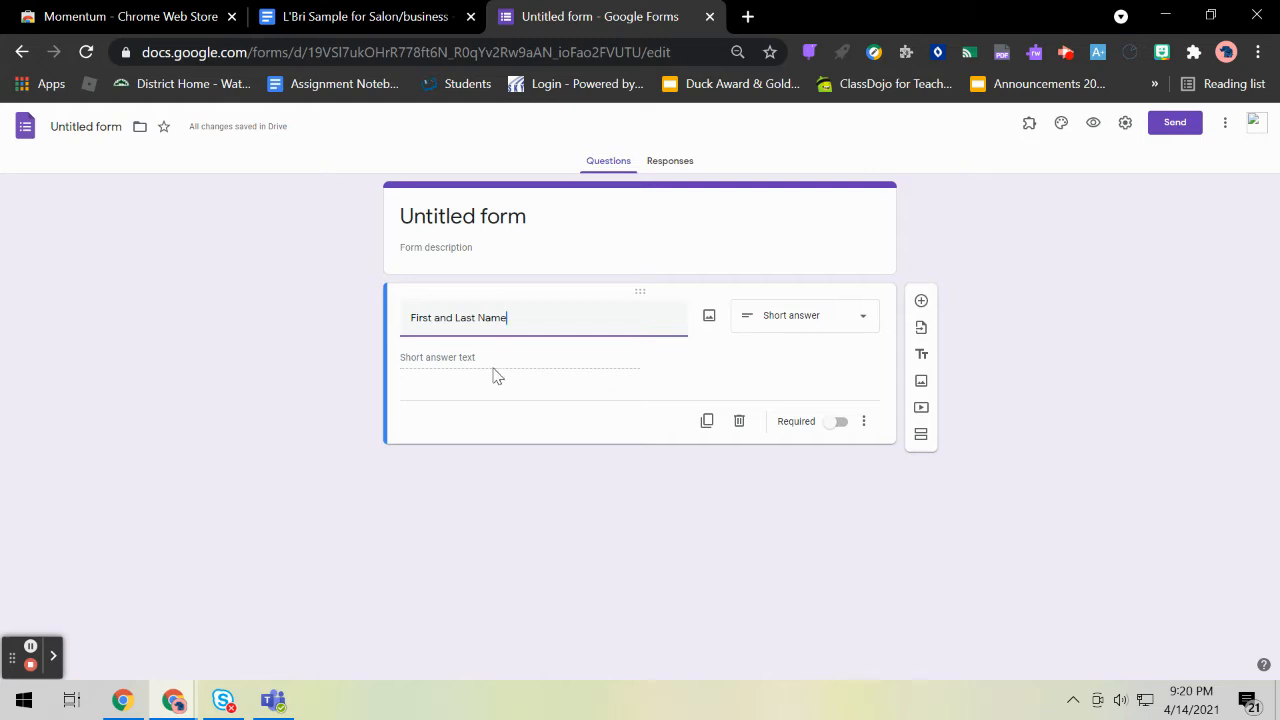
Step: Try the Checkboxes answer type on the name question and restore Short answer
{"action": "left_click", "coordinate": [805, 320]}
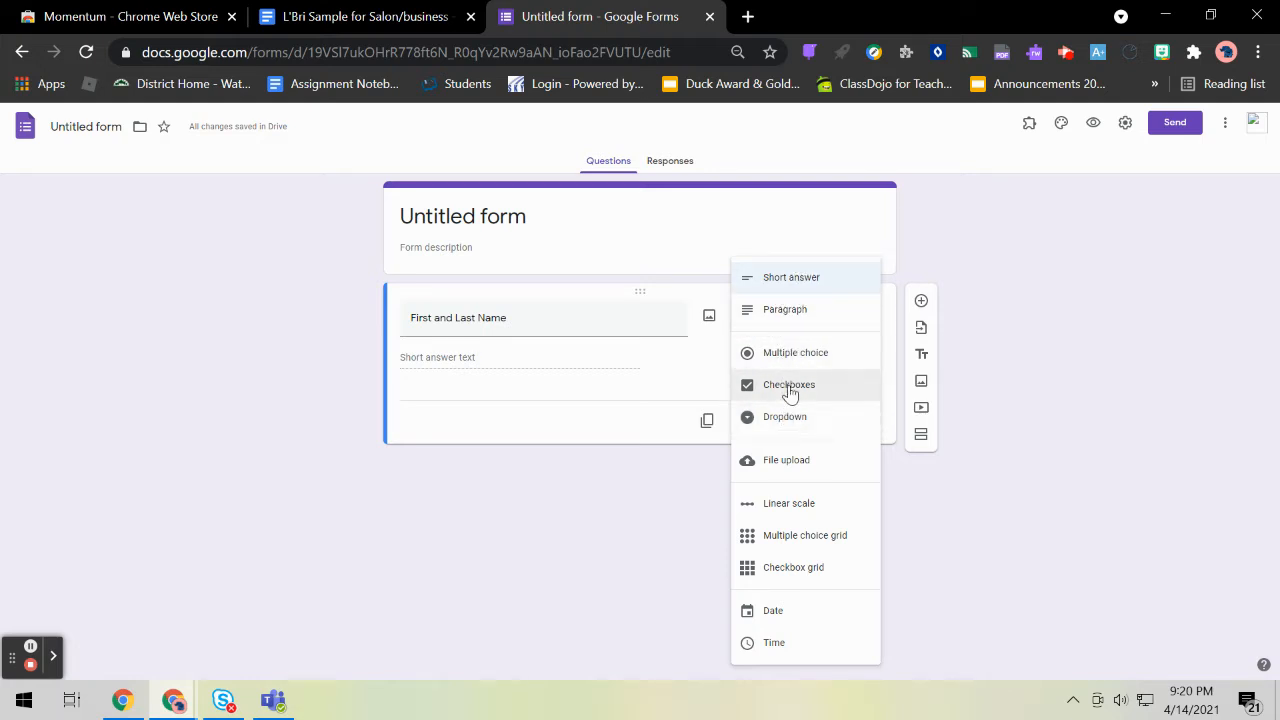
{"action": "left_click", "coordinate": [790, 388]}
{"action": "left_click", "coordinate": [810, 318]}
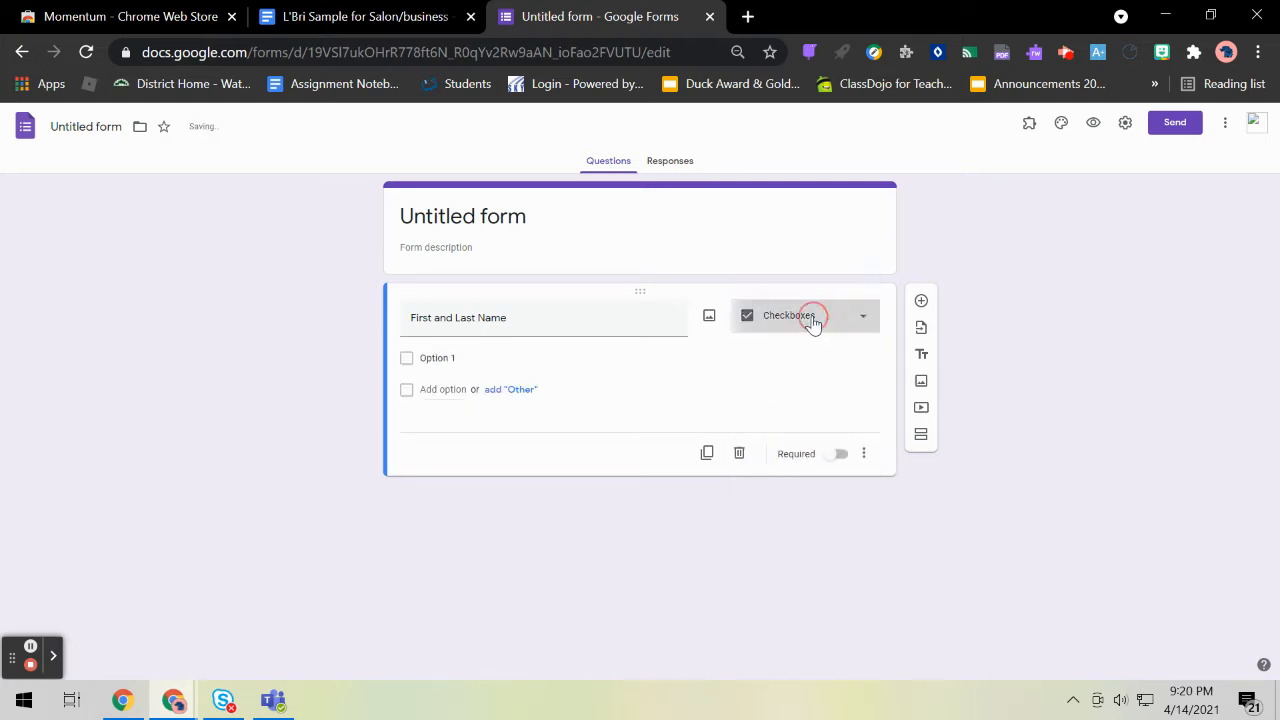
{"action": "left_click", "coordinate": [796, 210]}
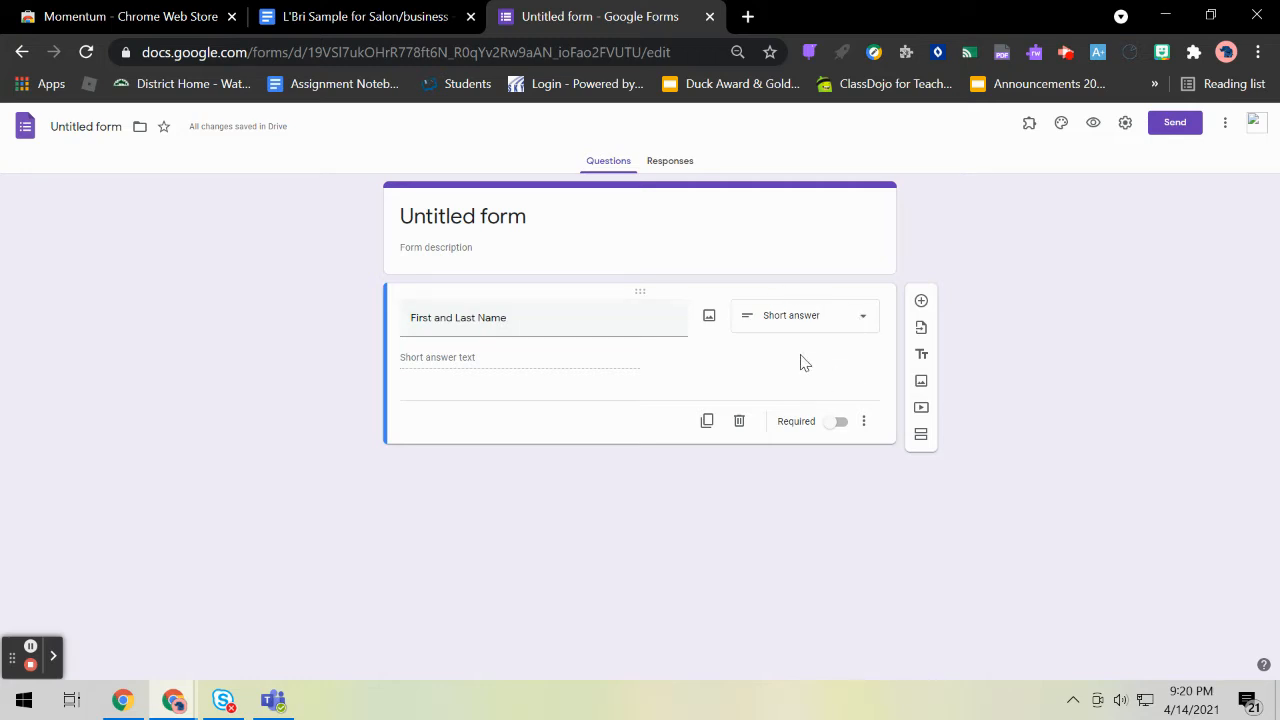
Step: Make the "First and Last Name" question required and add a new question below it
{"action": "left_click", "coordinate": [831, 428]}
{"action": "left_click", "coordinate": [921, 301]}
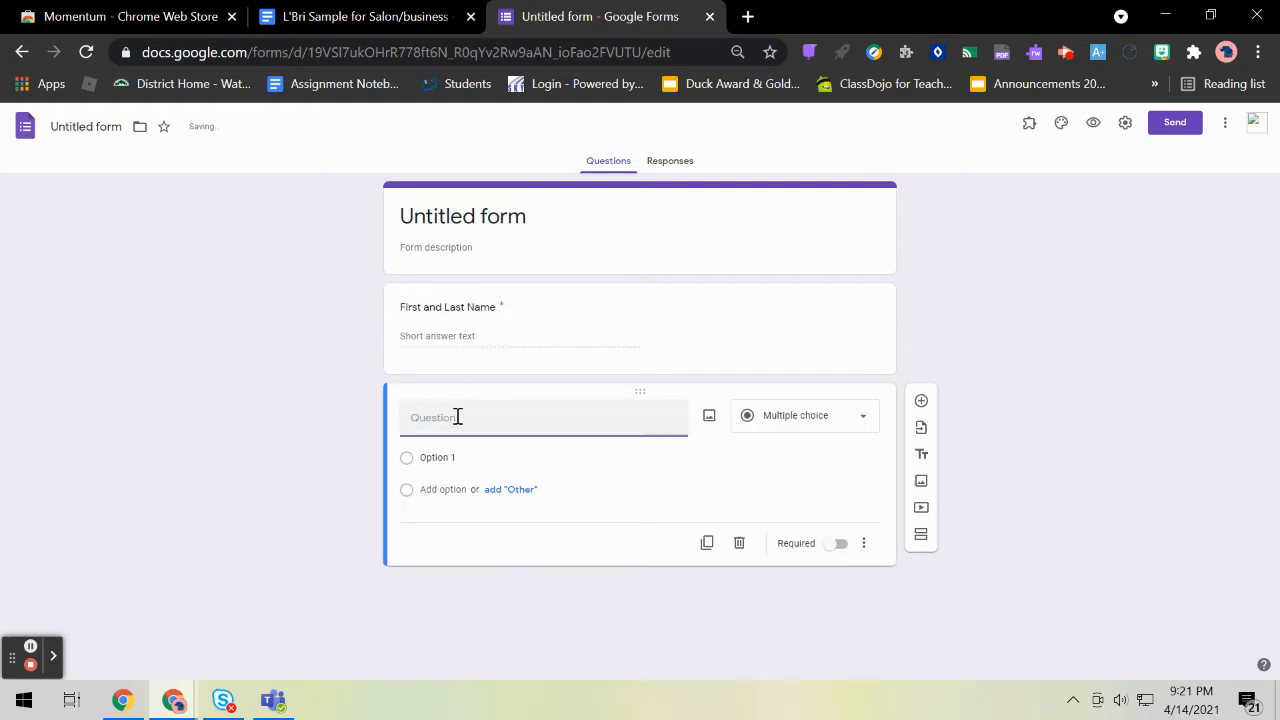
Step: Try to insert an image below the form title from a Google image search for "Lbri multimedia"
{"action": "left_click", "coordinate": [589, 217]}
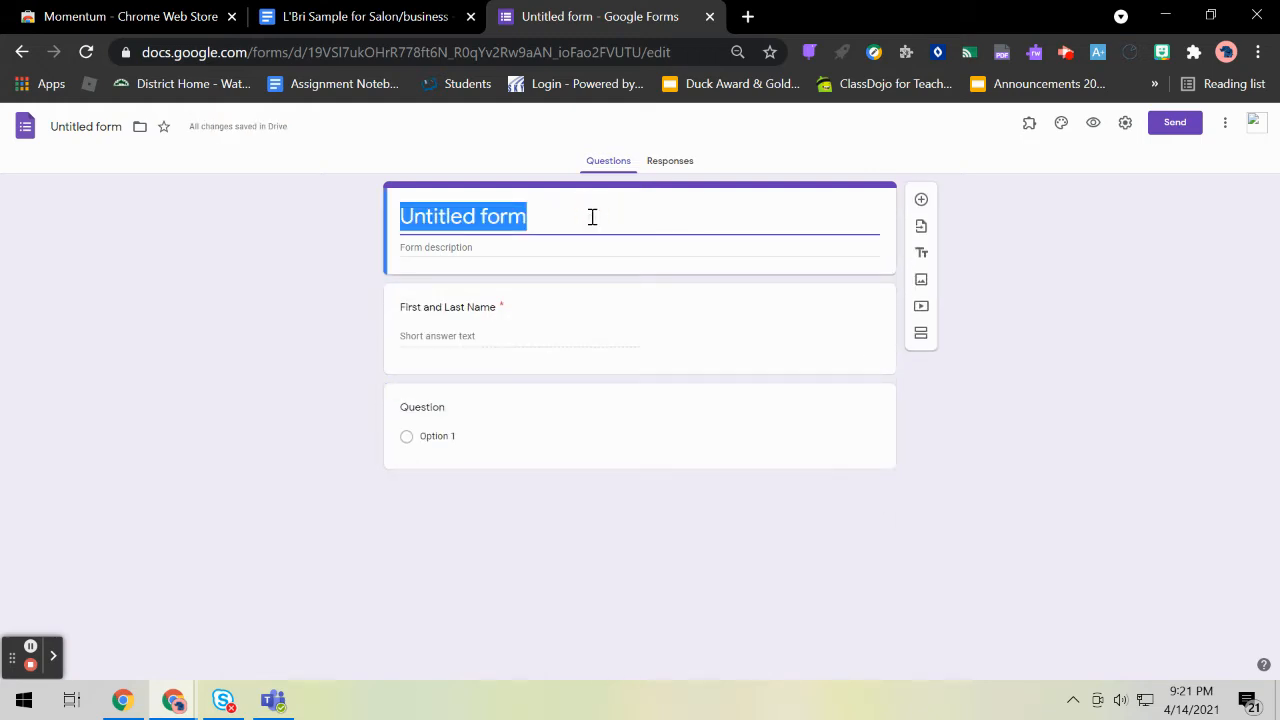
{"action": "left_click", "coordinate": [921, 281]}
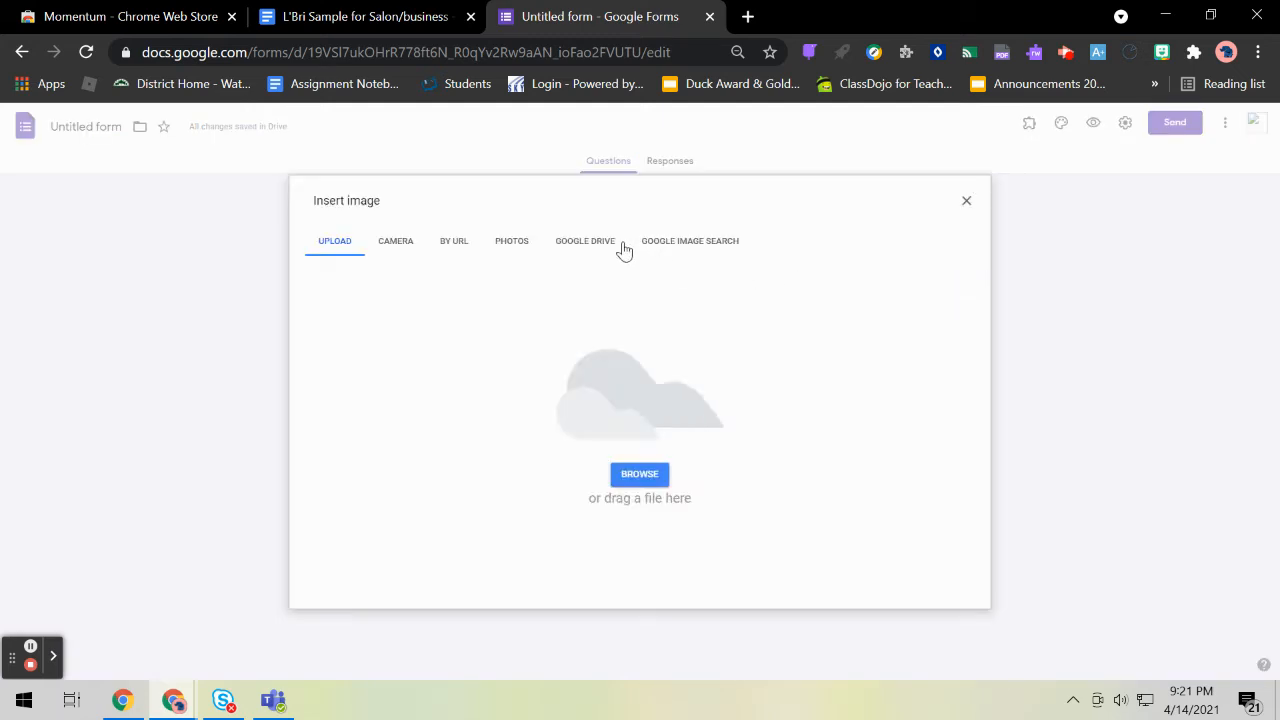
{"action": "left_click", "coordinate": [674, 246]}
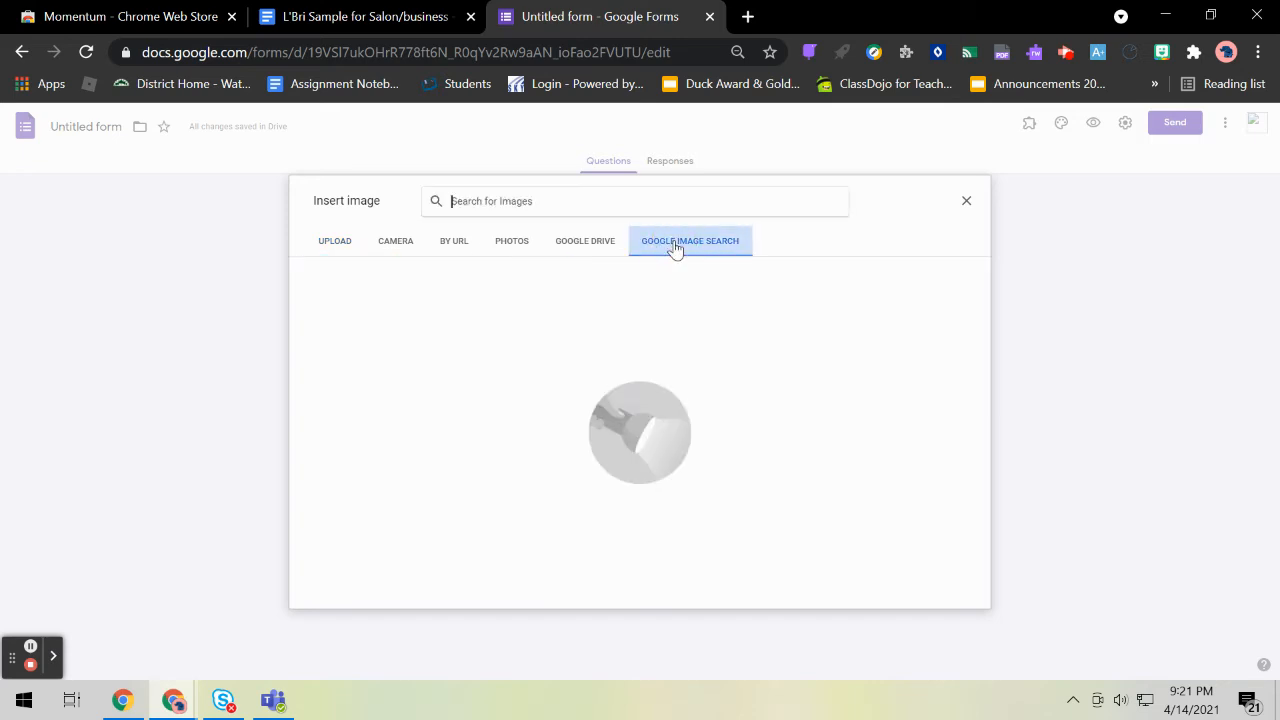
{"action": "left_click", "coordinate": [669, 204]}
{"action": "type", "text": "L"}
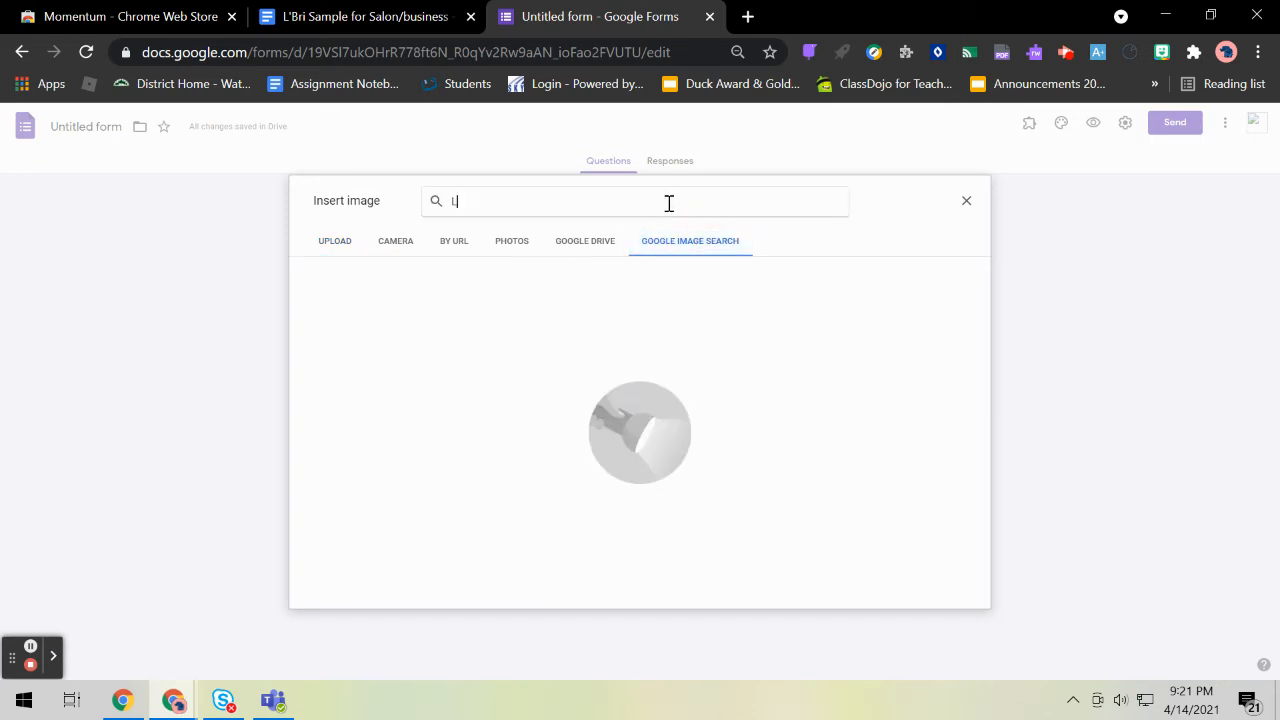
{"action": "type", "text": "bri multimedia"}
{"action": "key", "text": "Return"}
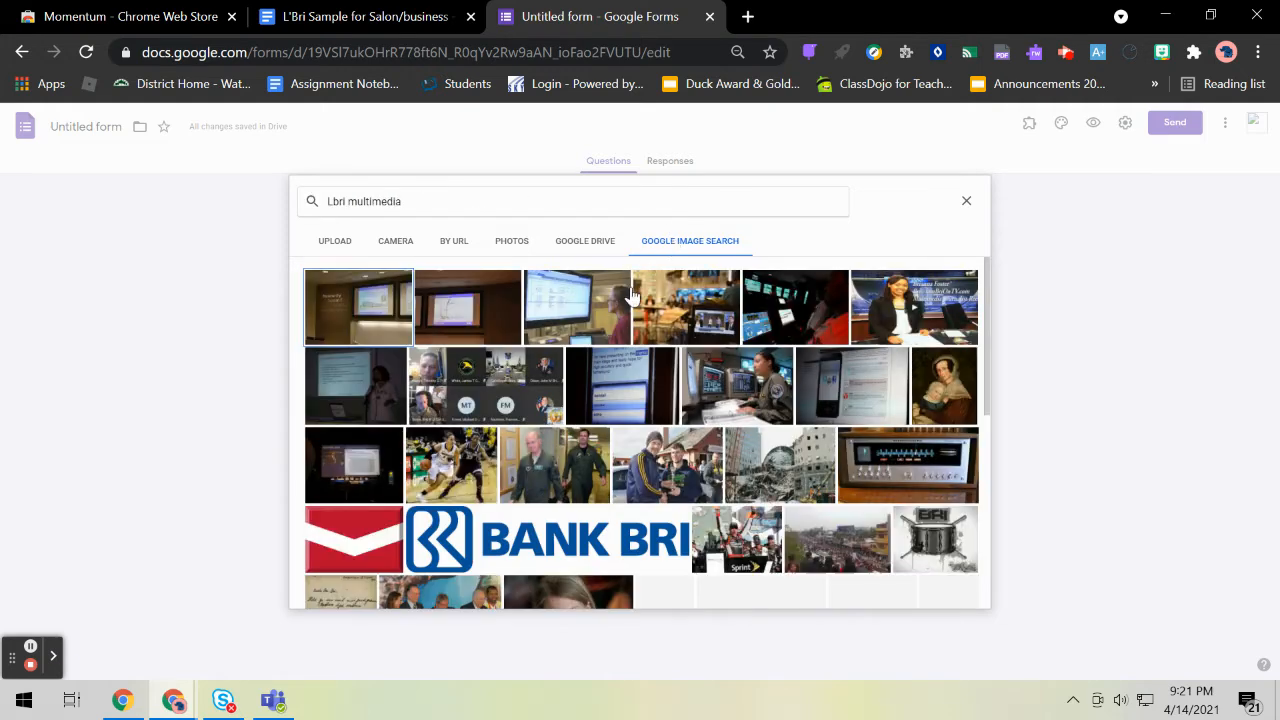
{"action": "scroll", "coordinate": [790, 412], "scroll_direction": "down", "scroll_amount": 3}
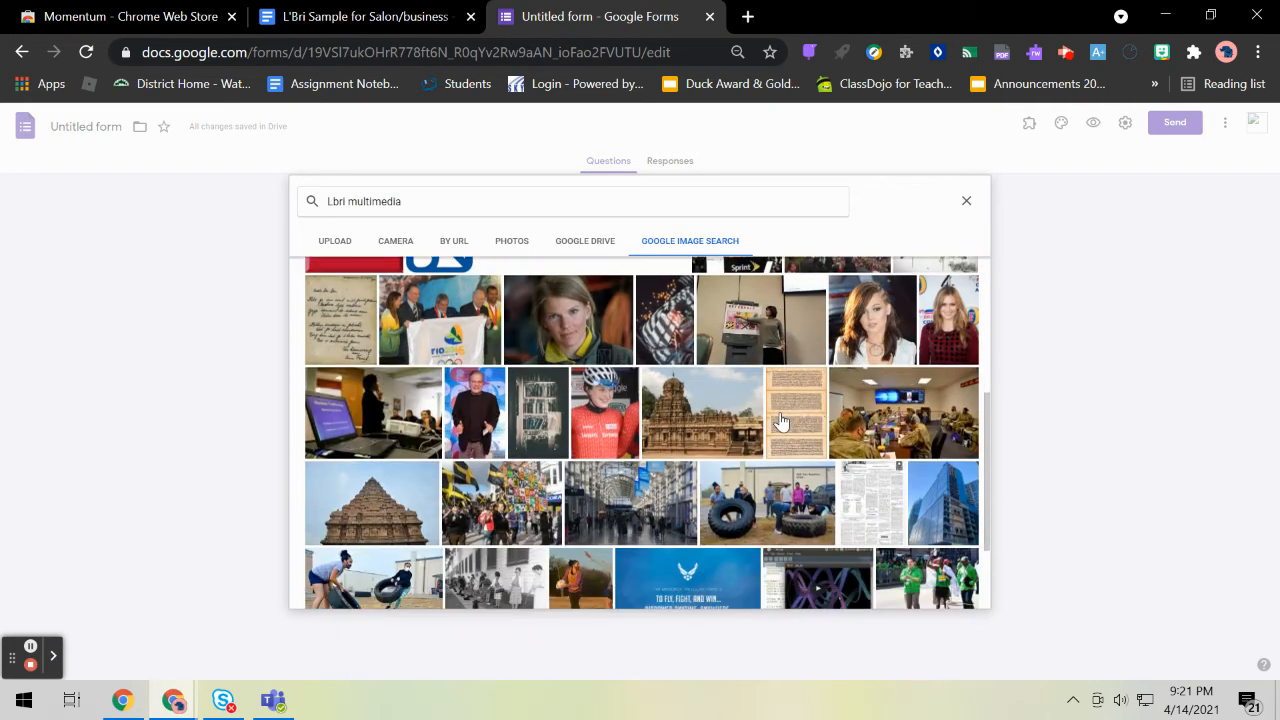
{"action": "left_click", "coordinate": [964, 206]}
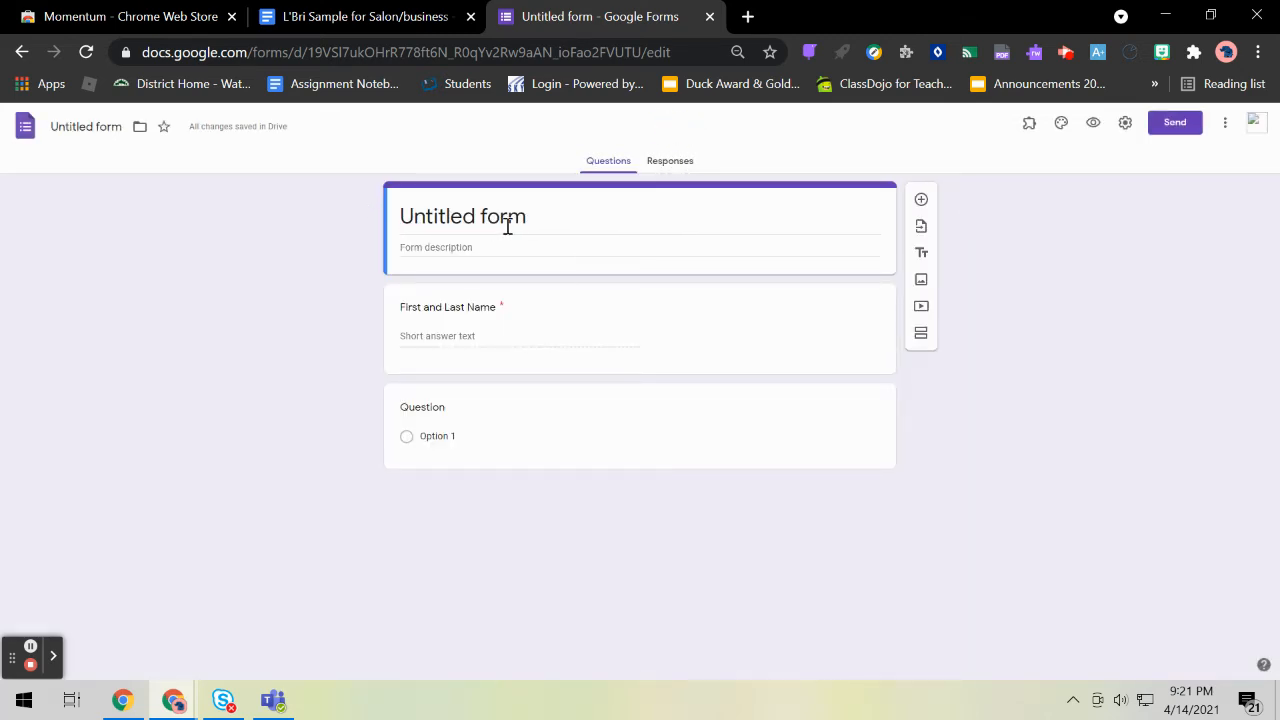
Step: Return to the recent forms, open the L'Bri Information Form and look through its questions
{"action": "left_click", "coordinate": [22, 52]}
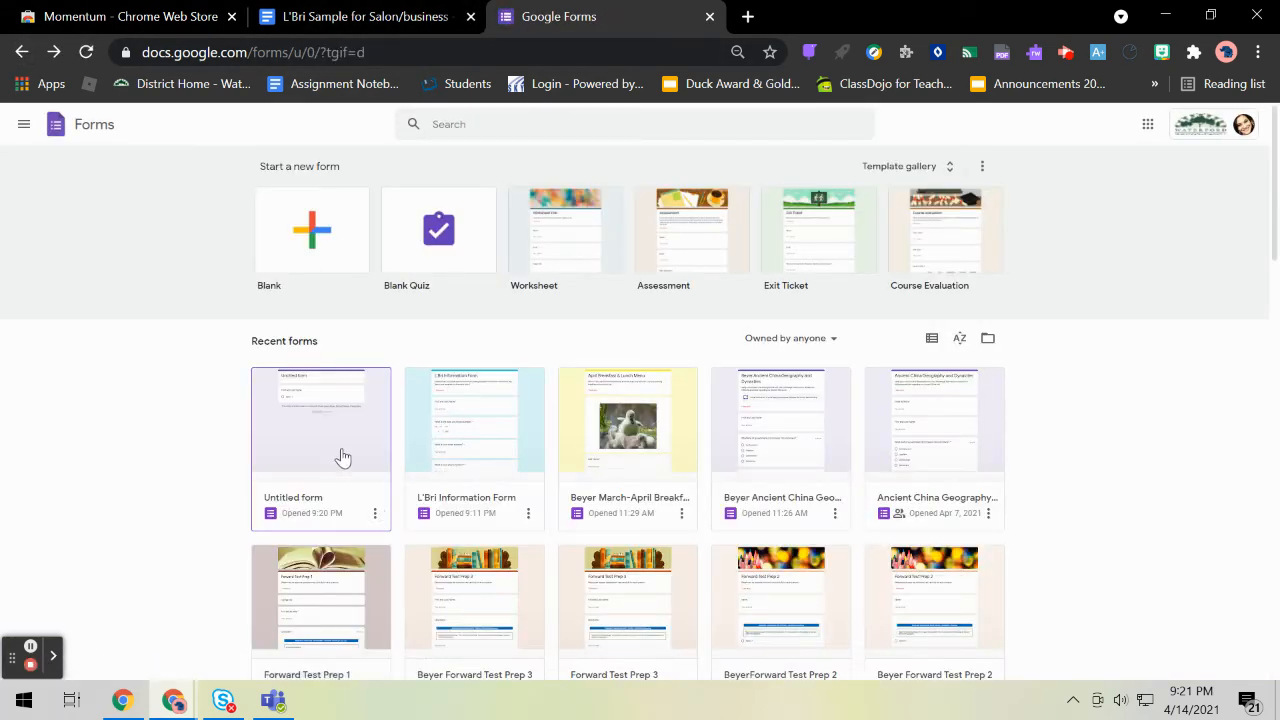
{"action": "left_click", "coordinate": [483, 514]}
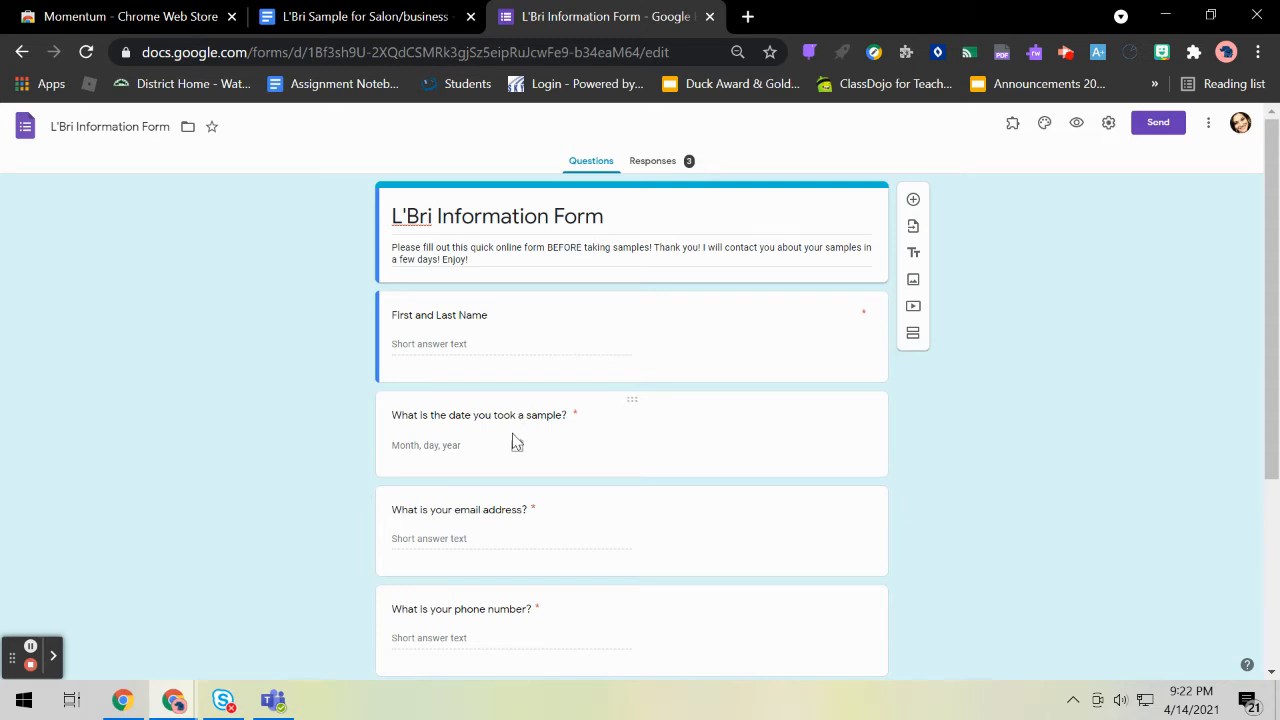
{"action": "scroll", "coordinate": [528, 443], "scroll_direction": "down", "scroll_amount": 2}
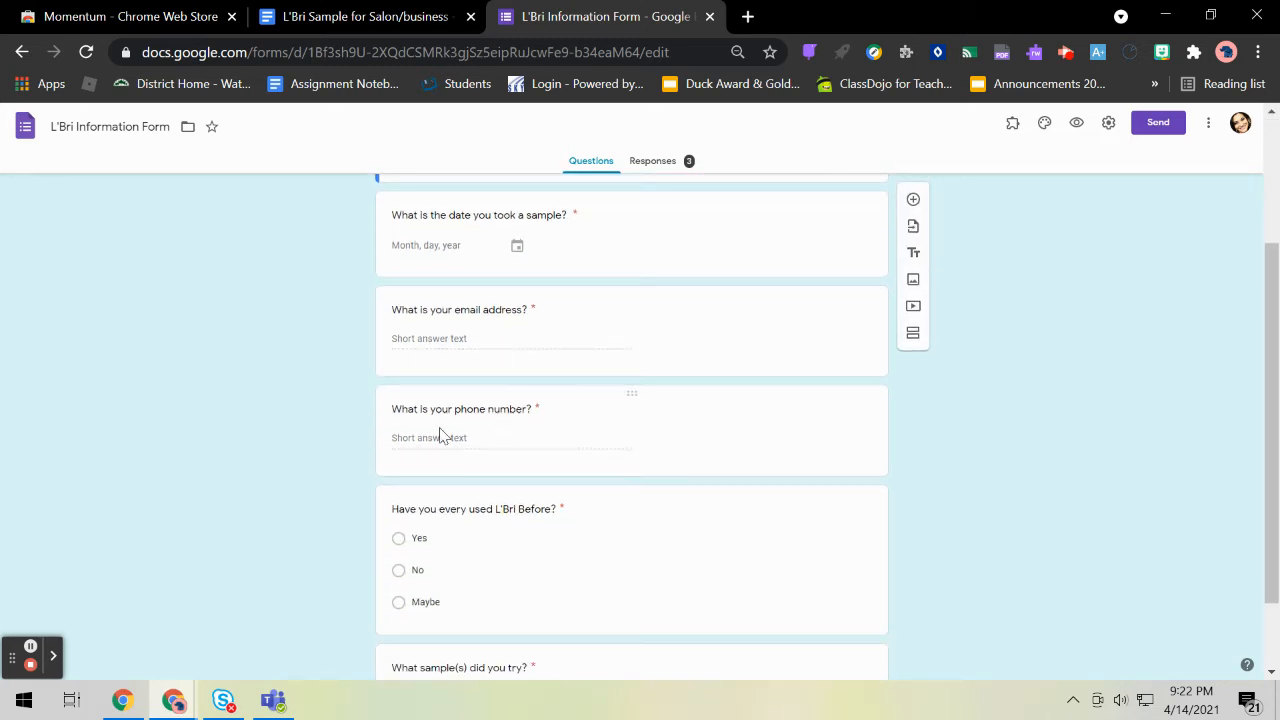
{"action": "scroll", "coordinate": [457, 447], "scroll_direction": "down", "scroll_amount": 1}
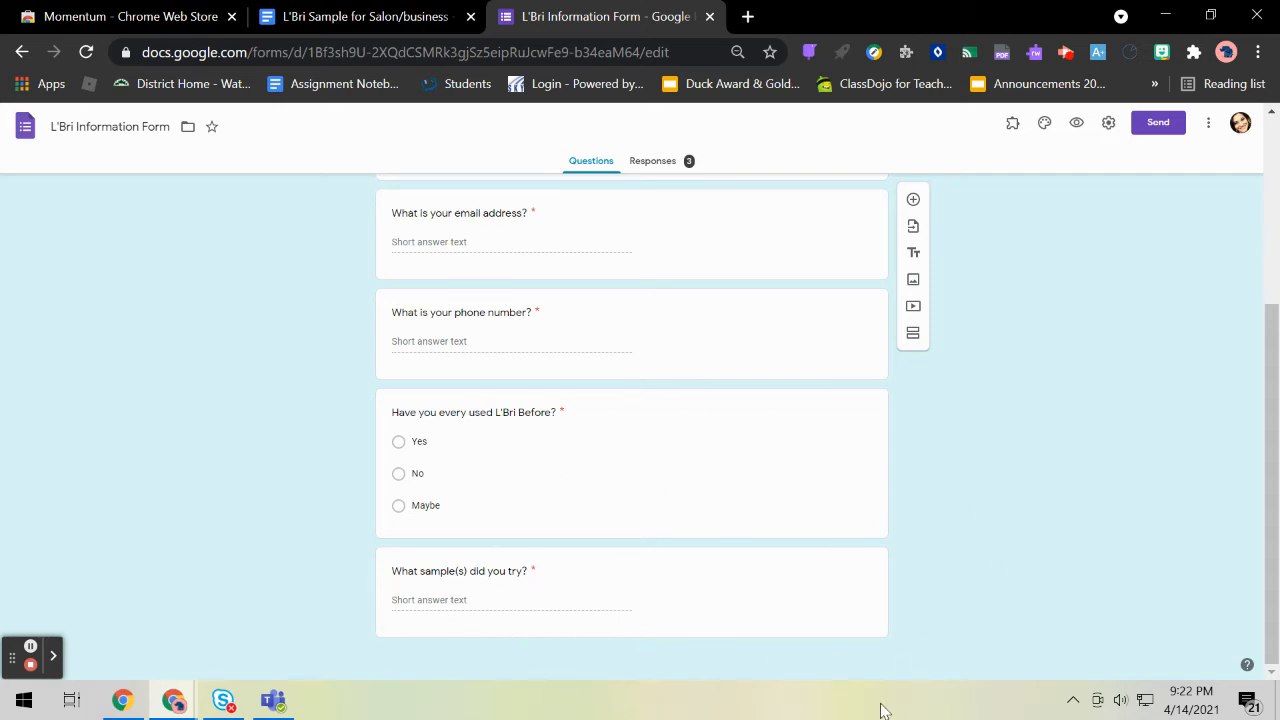
{"action": "scroll", "coordinate": [1092, 386], "scroll_direction": "up", "scroll_amount": 1}
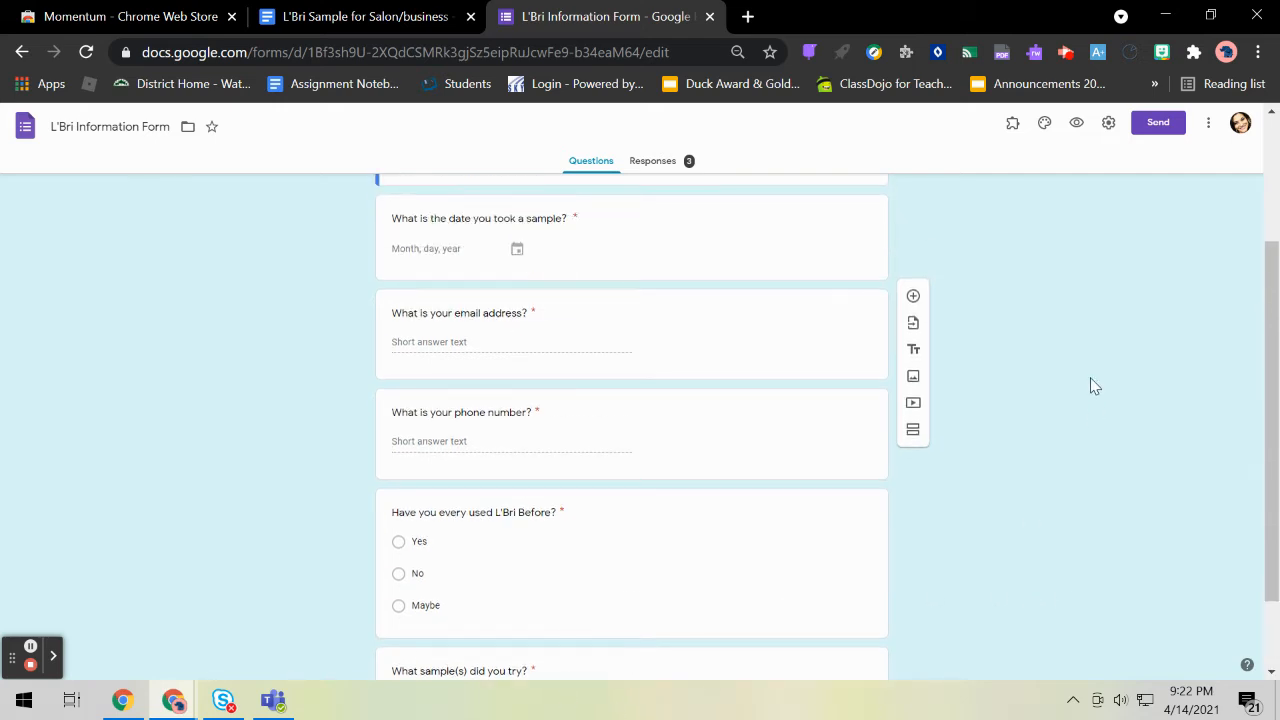
{"action": "scroll", "coordinate": [1094, 386], "scroll_direction": "up", "scroll_amount": 2}
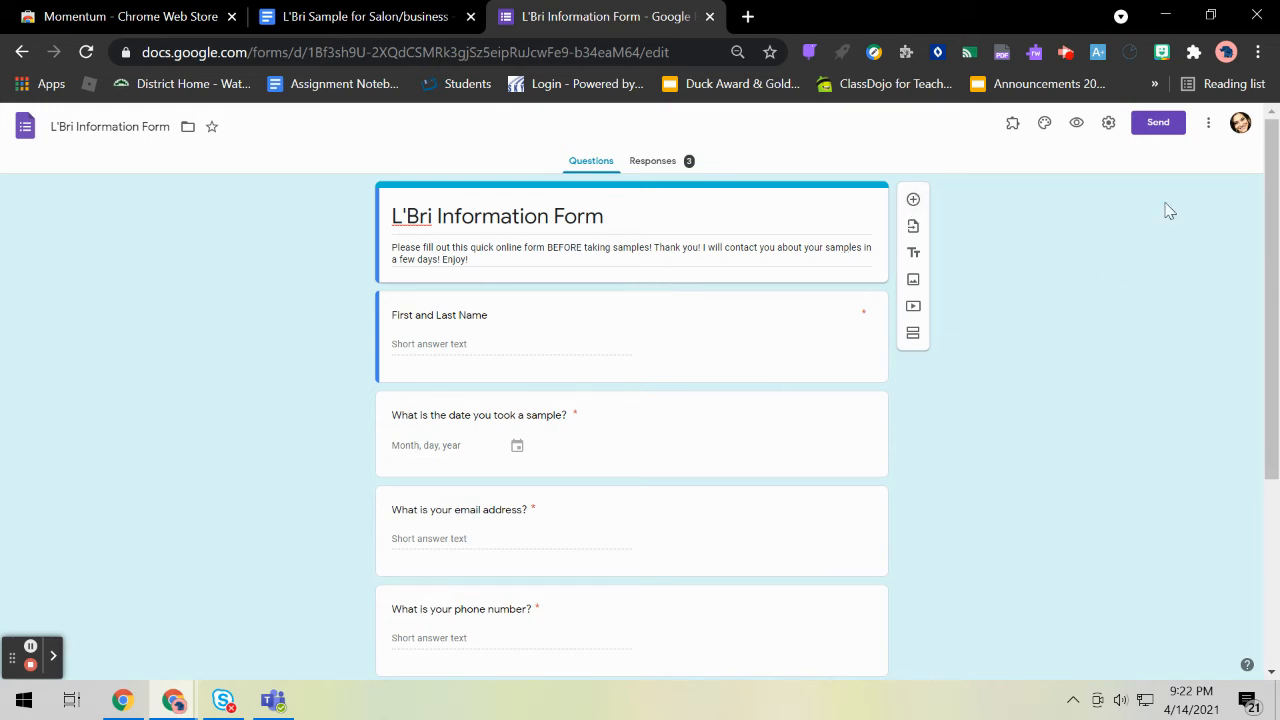
Step: Copy the shortened share link of the L'Bri Information Form and close the send options
{"action": "left_click", "coordinate": [1158, 130]}
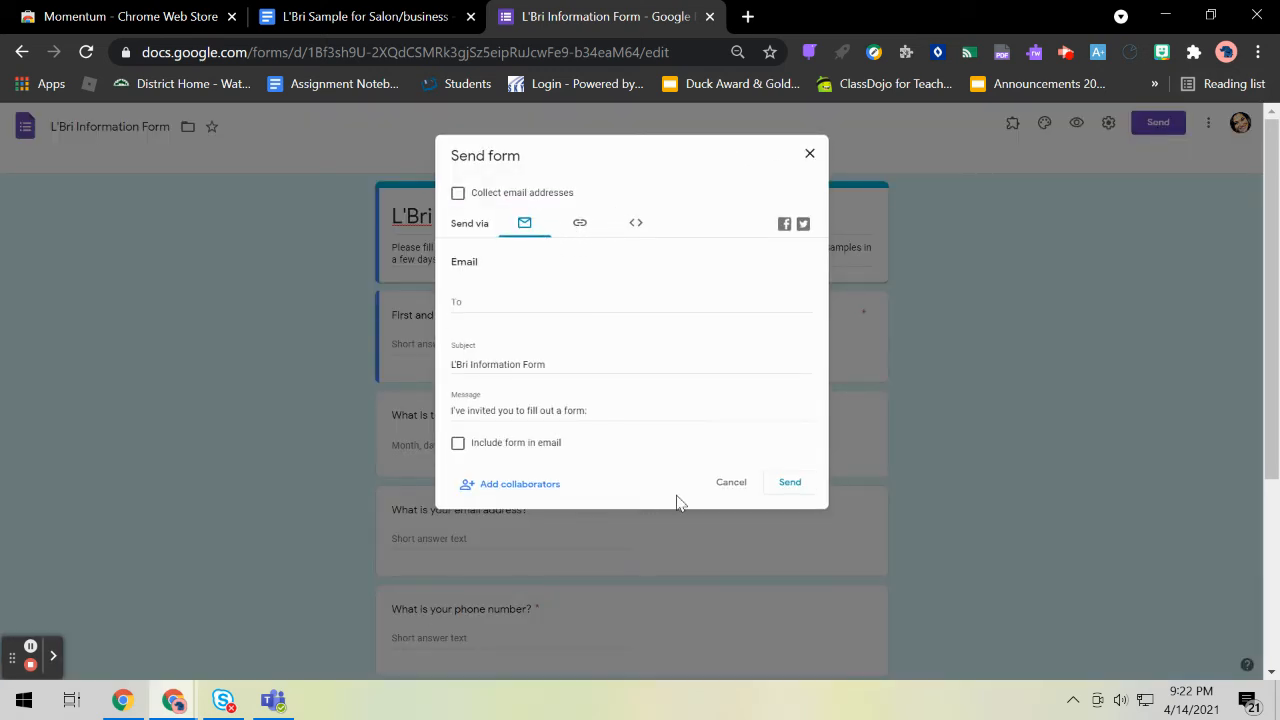
{"action": "left_click", "coordinate": [579, 234]}
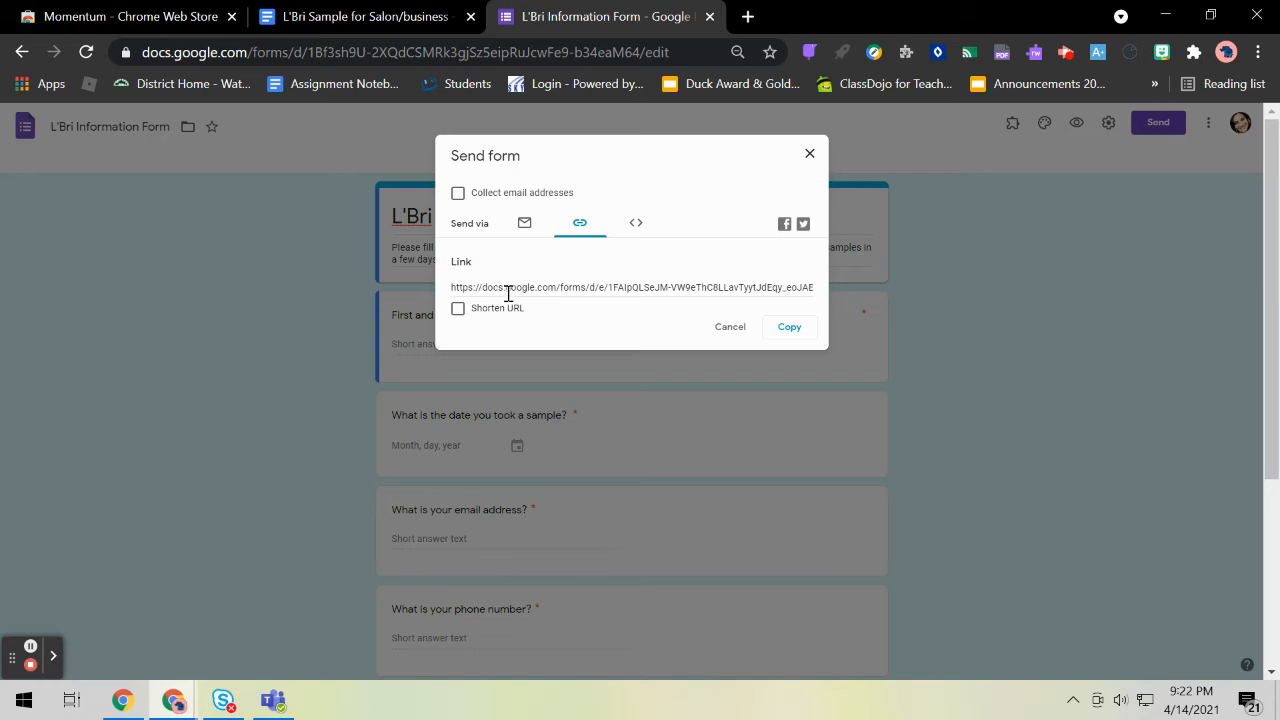
{"action": "left_click", "coordinate": [460, 309]}
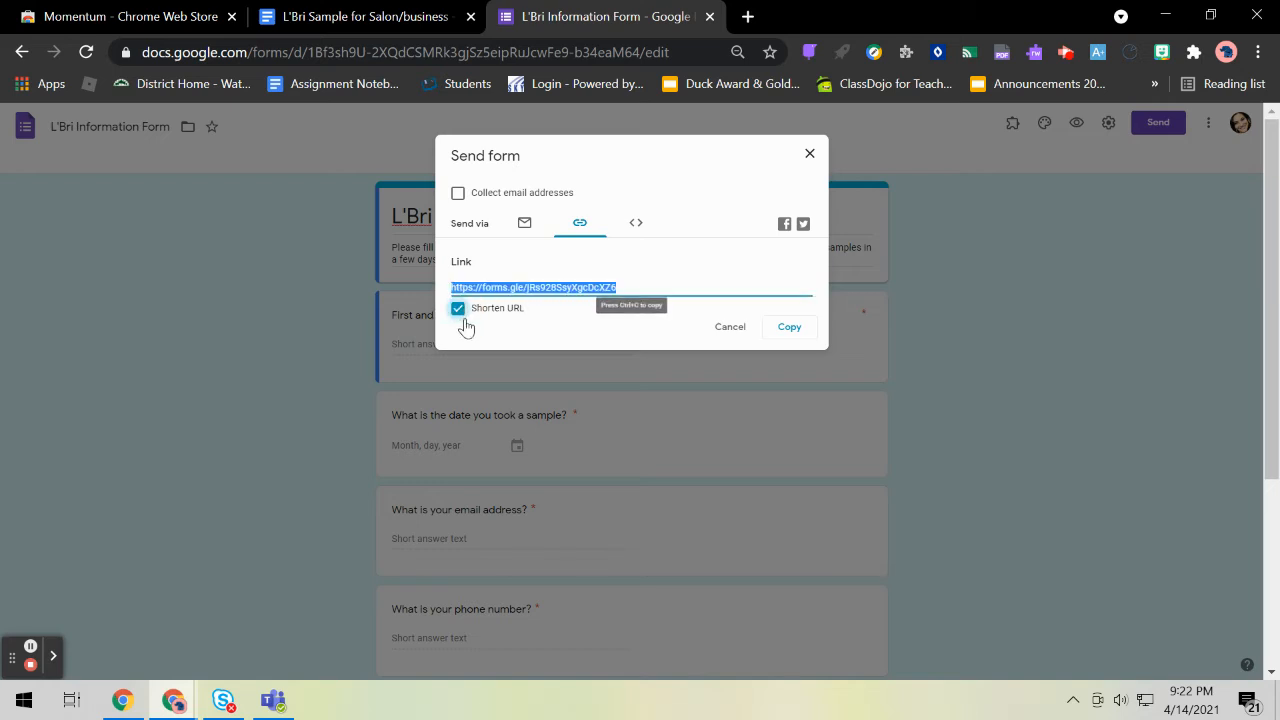
{"action": "left_click", "coordinate": [789, 330]}
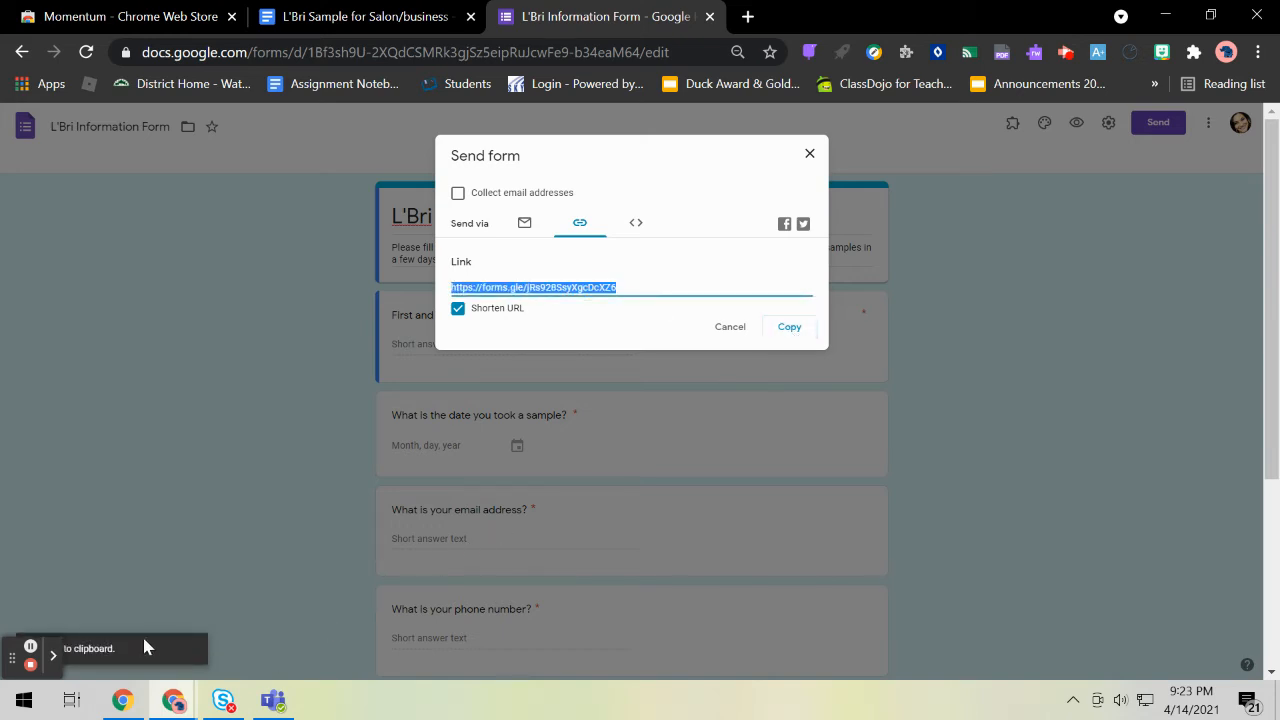
{"action": "left_click", "coordinate": [811, 155]}
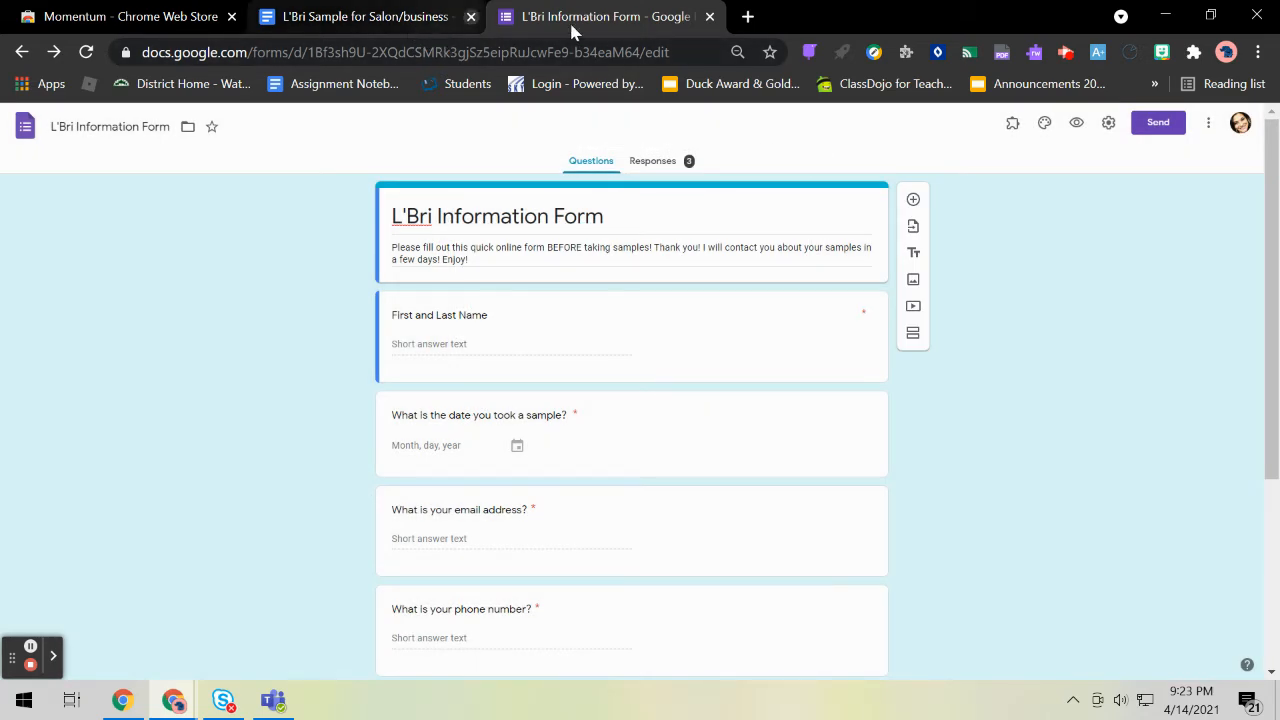
Step: Search for "qrcodegenerator" in a new browser tab and open the qr-code-generator.com site
{"action": "left_click", "coordinate": [748, 17]}
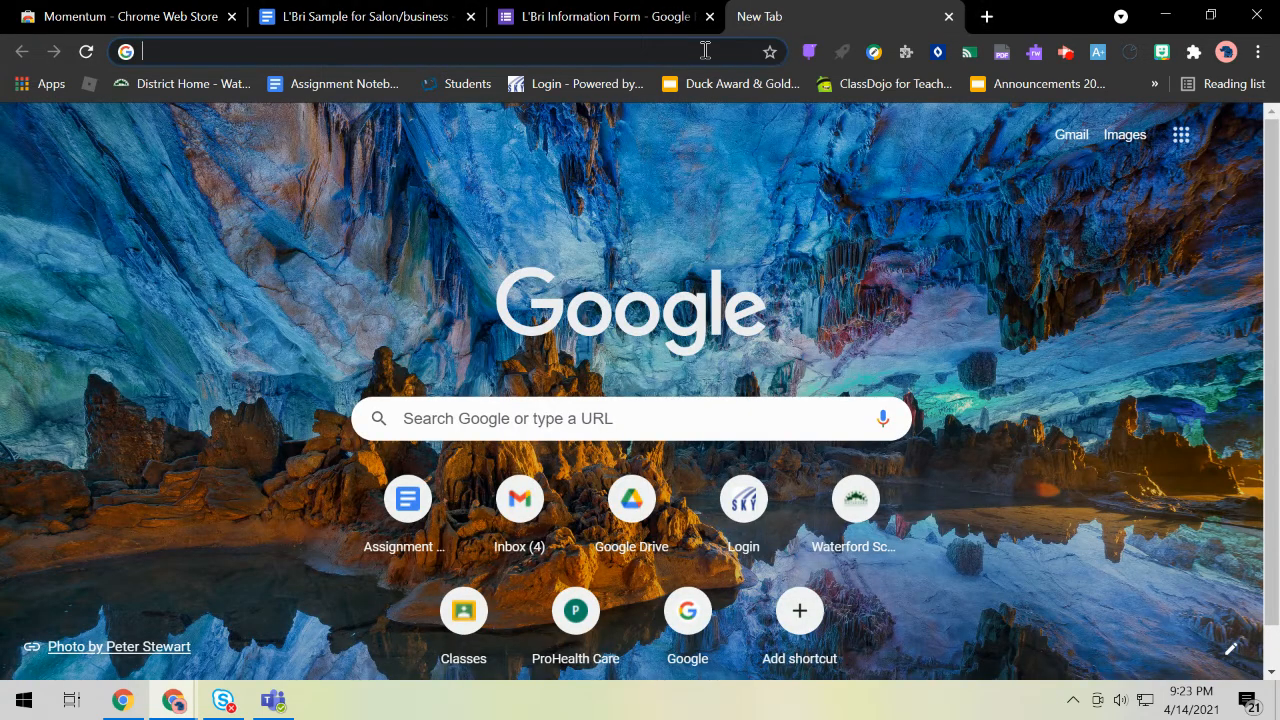
{"action": "left_click", "coordinate": [705, 50]}
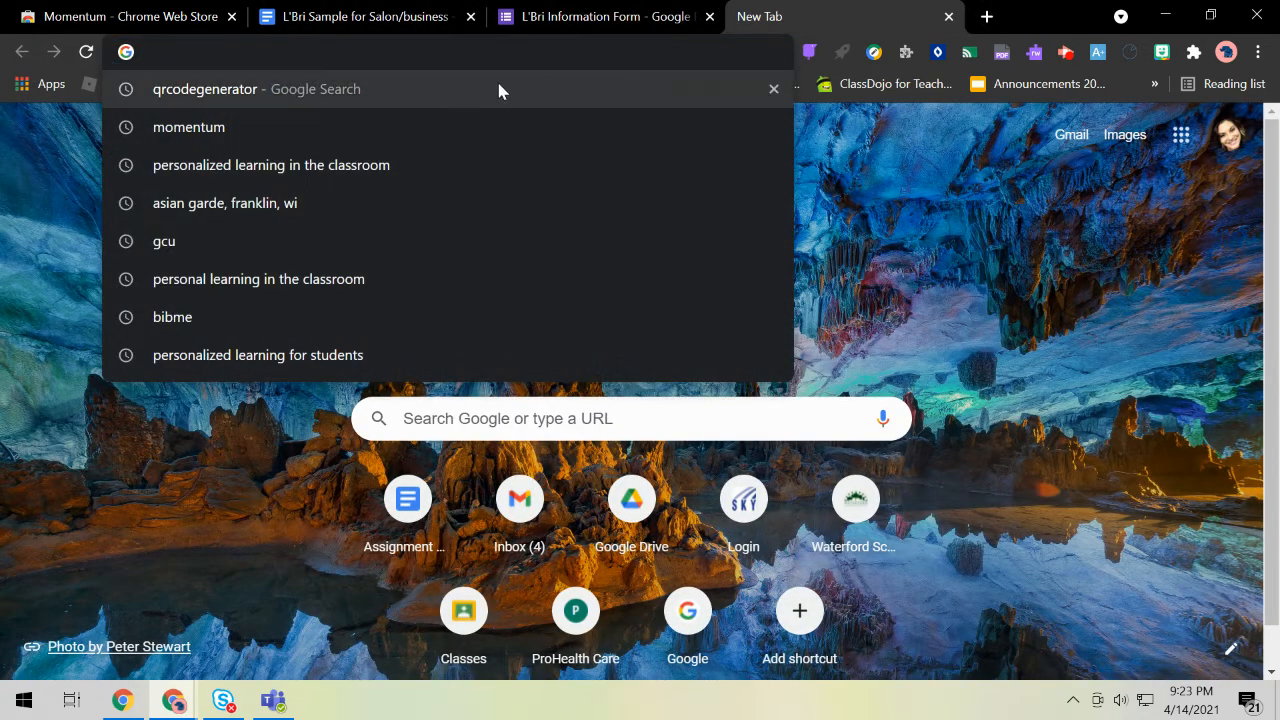
{"action": "left_click", "coordinate": [226, 91]}
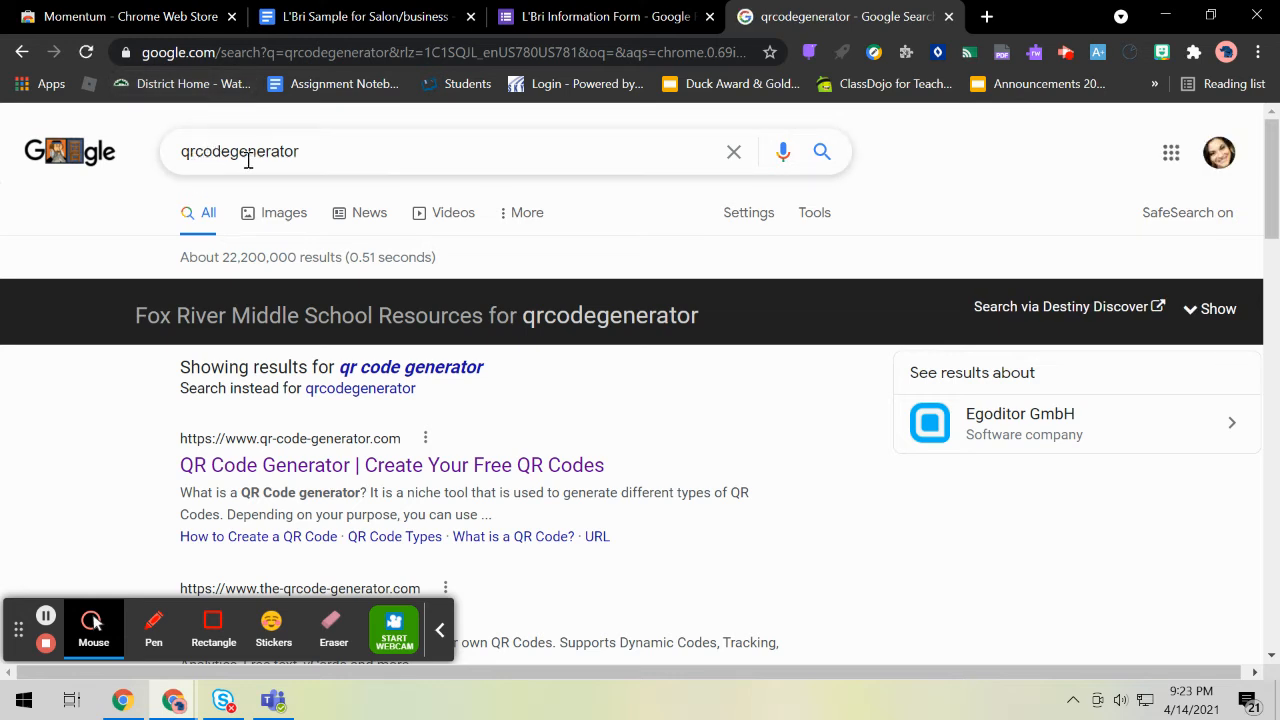
{"action": "left_click", "coordinate": [272, 466]}
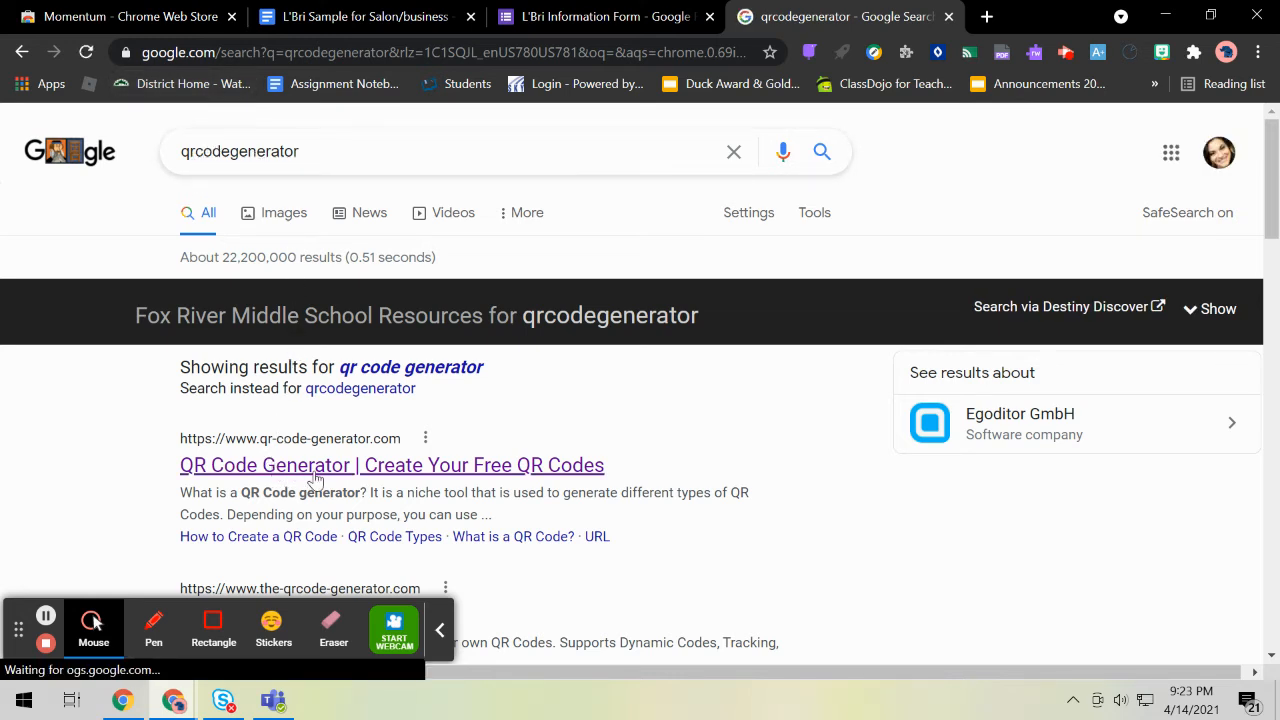
{"action": "left_click", "coordinate": [439, 629]}
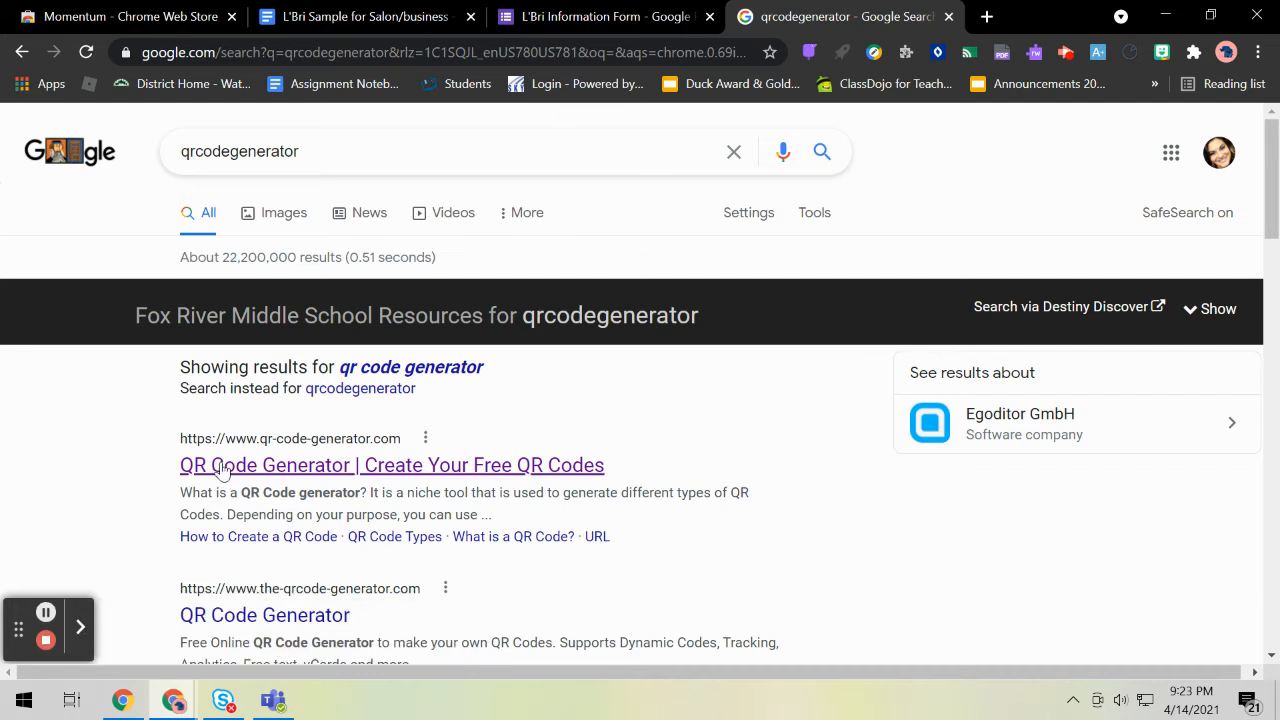
{"action": "left_click", "coordinate": [425, 470]}
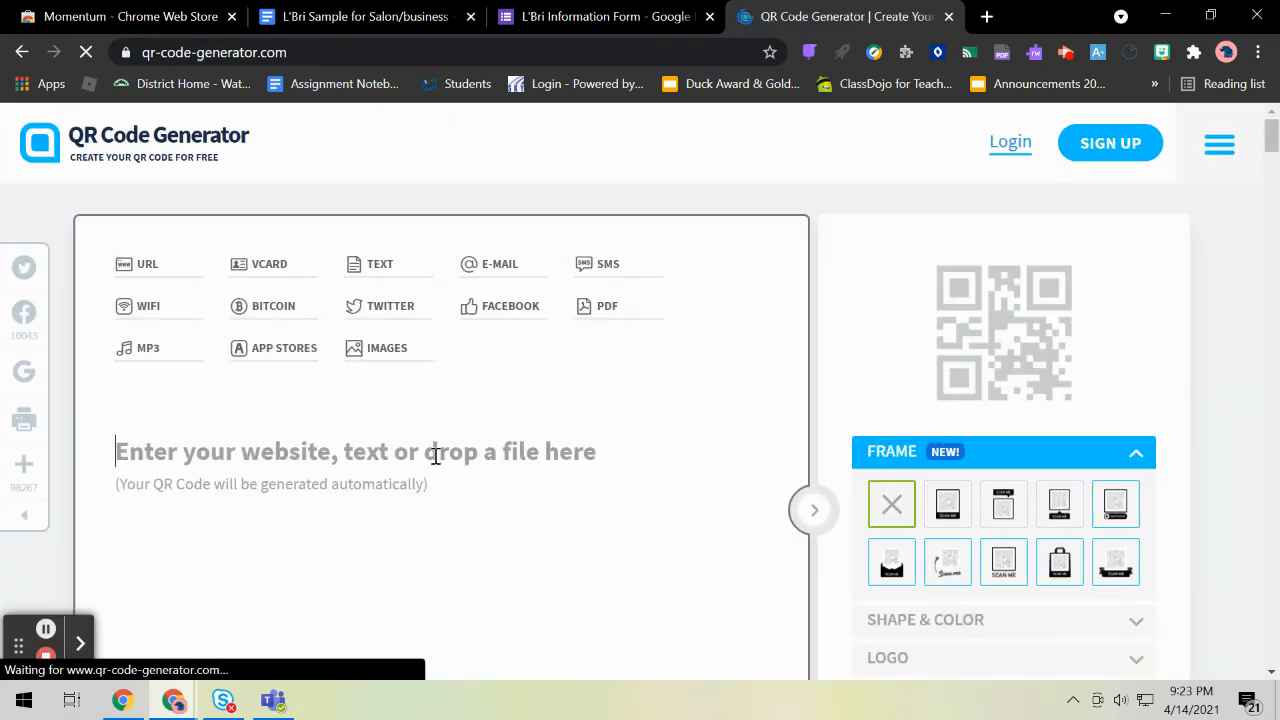
{"action": "scroll", "coordinate": [460, 330], "scroll_direction": "down", "scroll_amount": 1}
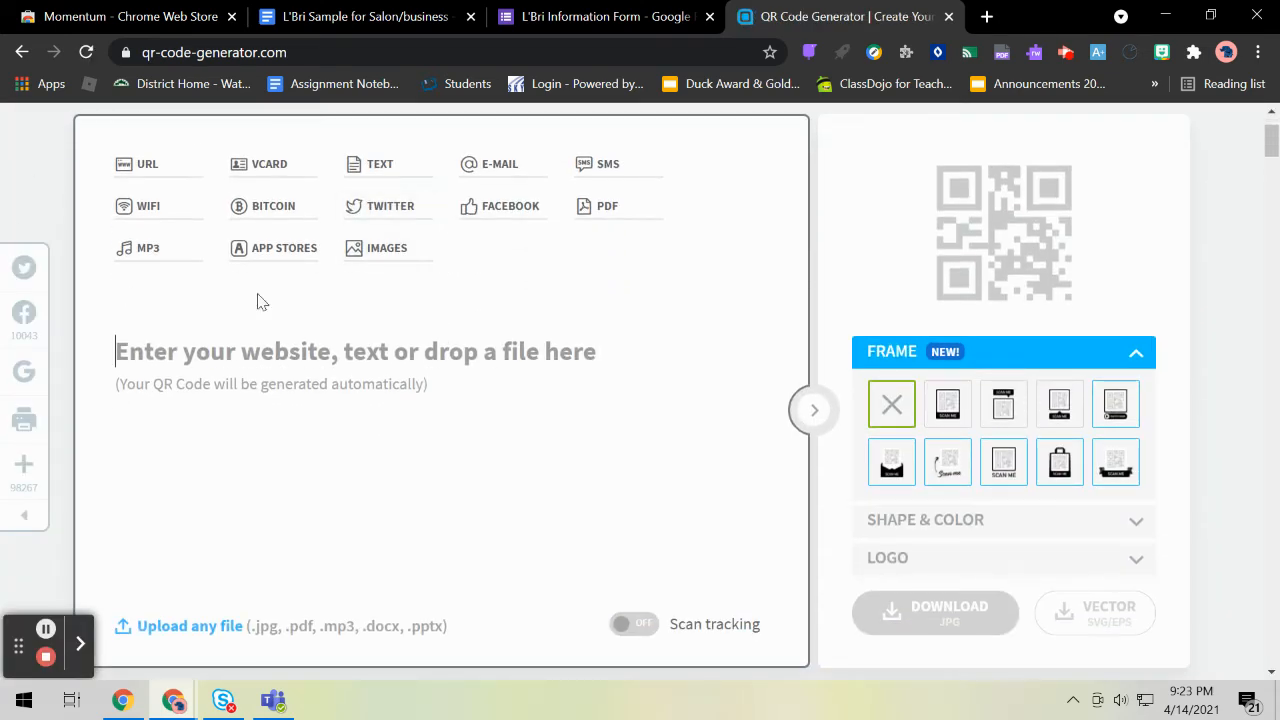
Step: Paste the form's short link as the QR code content and download the generated code as a JPG
{"action": "left_click", "coordinate": [171, 354]}
{"action": "right_click", "coordinate": [131, 351]}
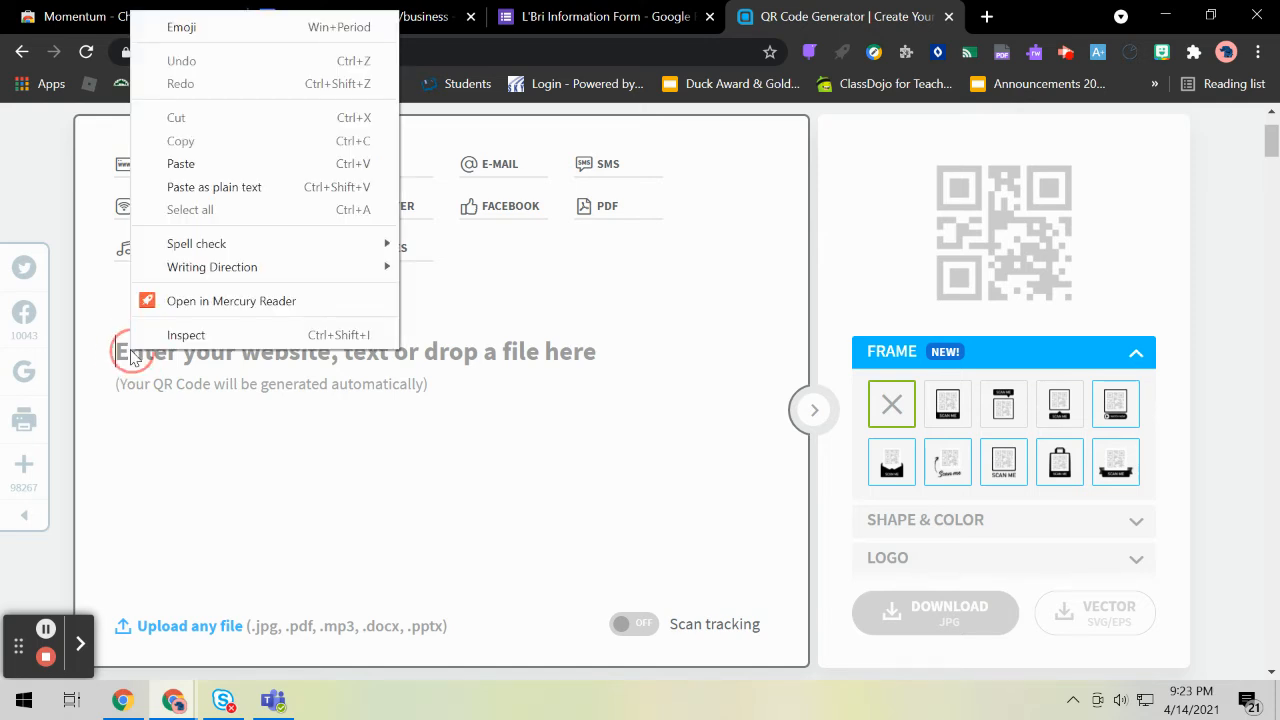
{"action": "left_click", "coordinate": [181, 164]}
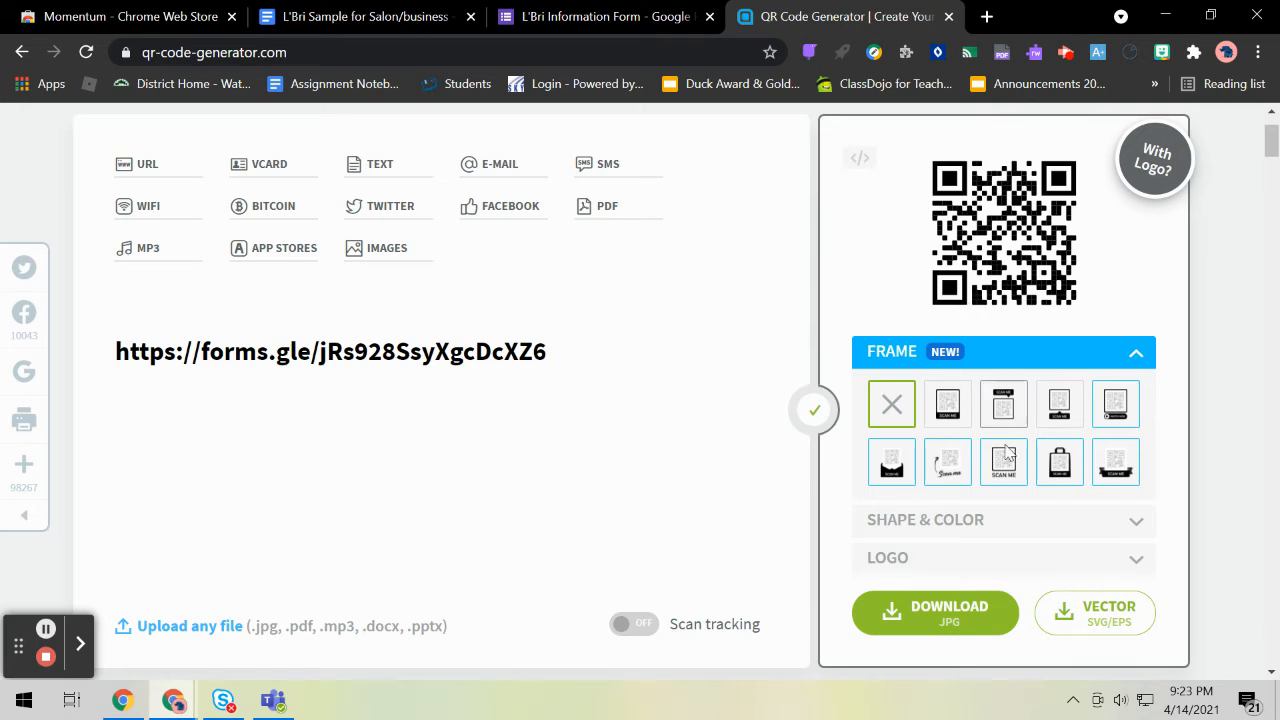
{"action": "left_click", "coordinate": [949, 620]}
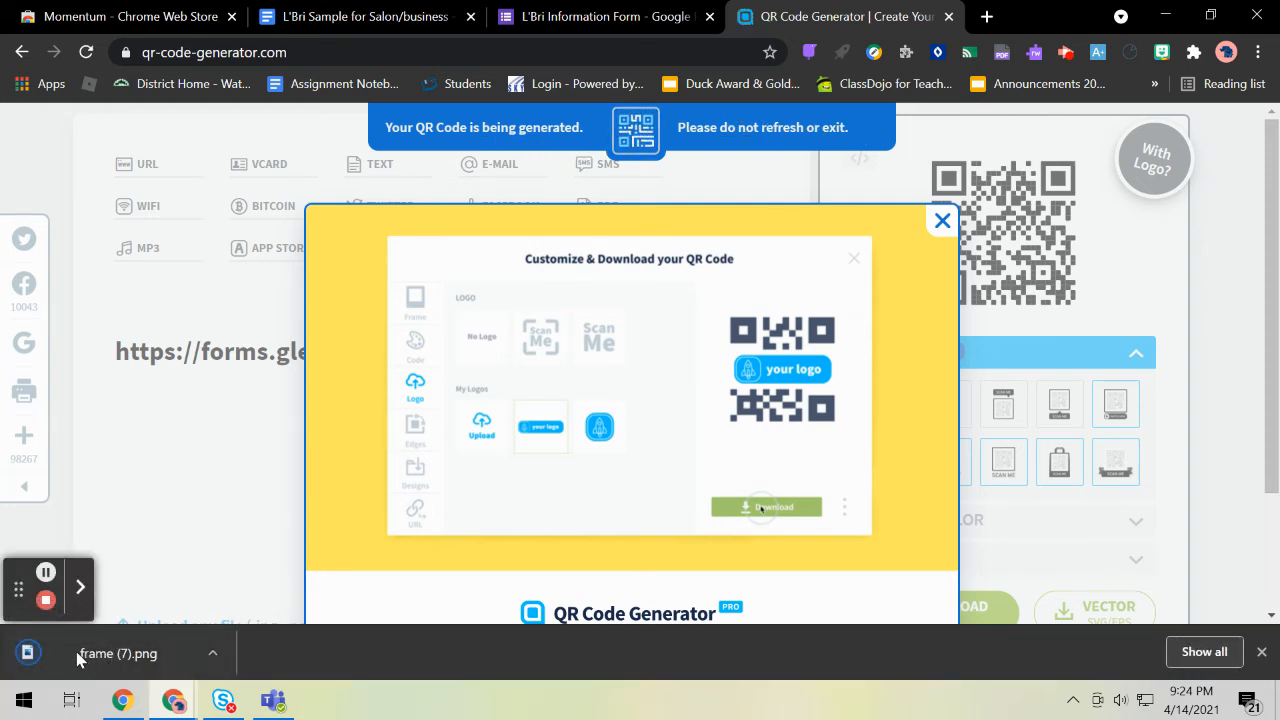
Step: Open the downloaded "frame (7).png", copy the QR code image and close the Photos viewer
{"action": "left_click", "coordinate": [108, 663]}
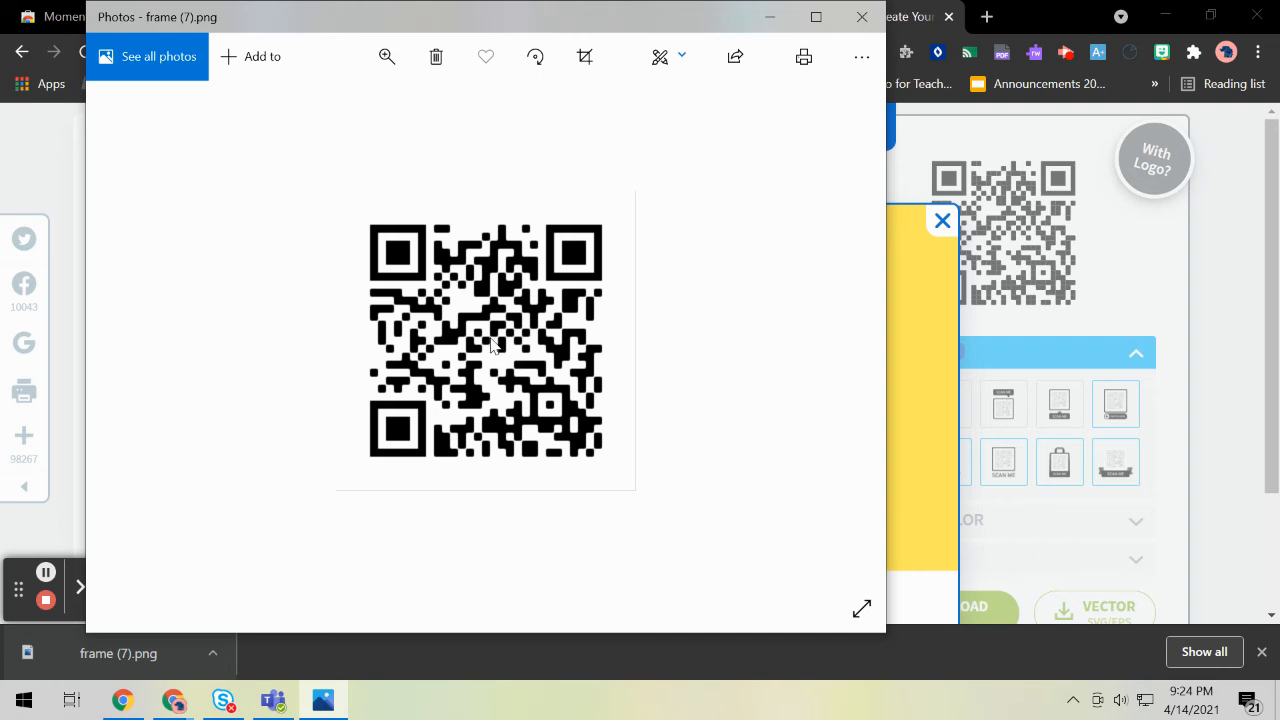
{"action": "right_click", "coordinate": [490, 344]}
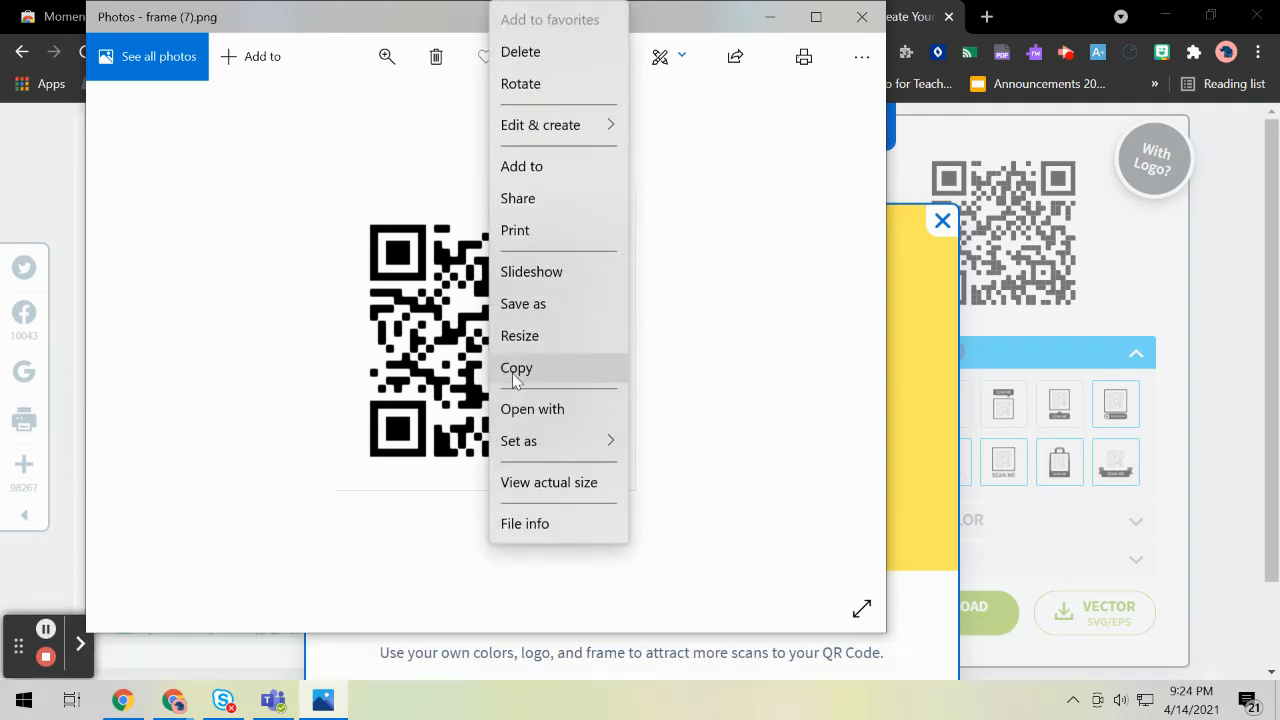
{"action": "left_click", "coordinate": [524, 372]}
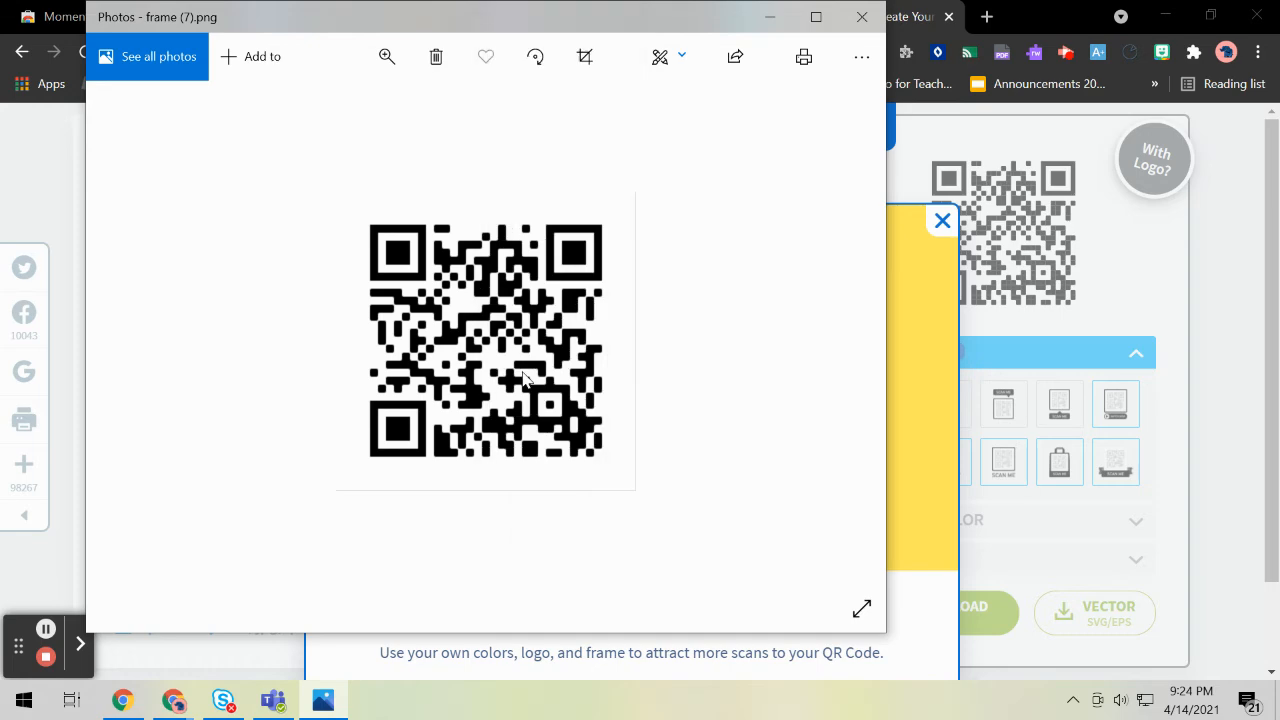
{"action": "left_click", "coordinate": [864, 14]}
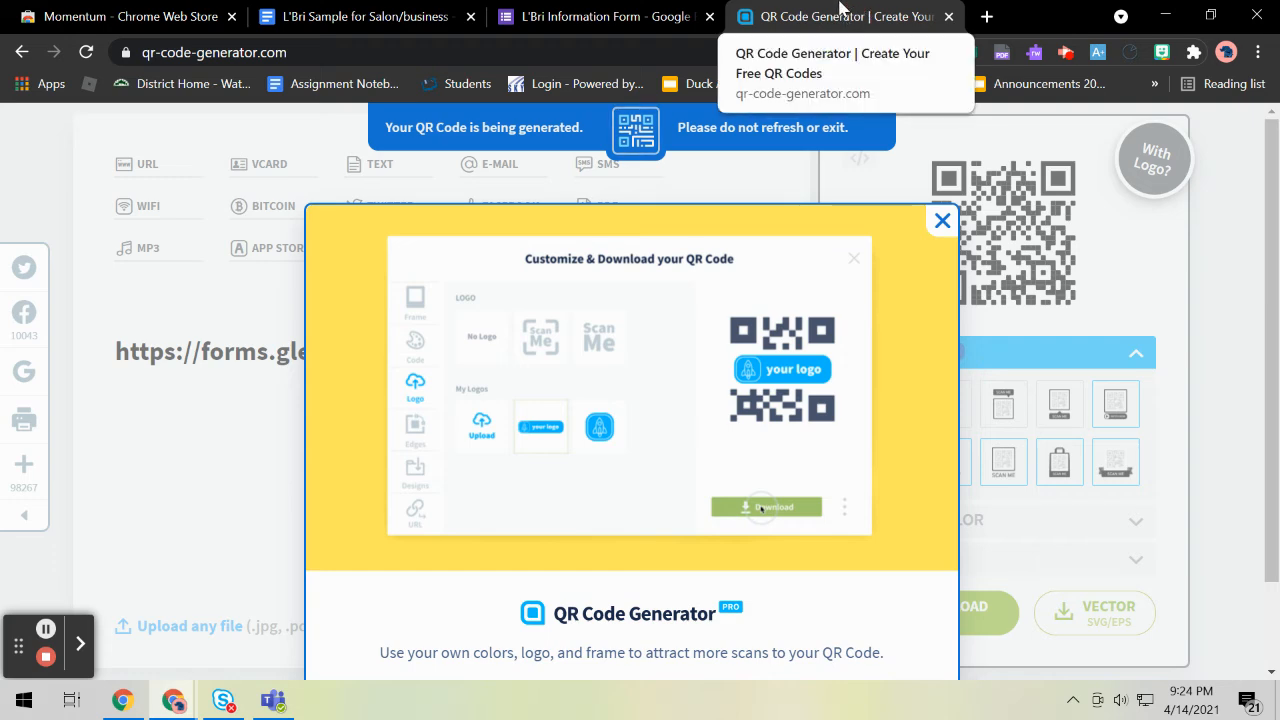
Step: Open Google Docs in a new browser tab and open the recent document "L'Bri Sample for Salon/business"
{"action": "left_click", "coordinate": [987, 17]}
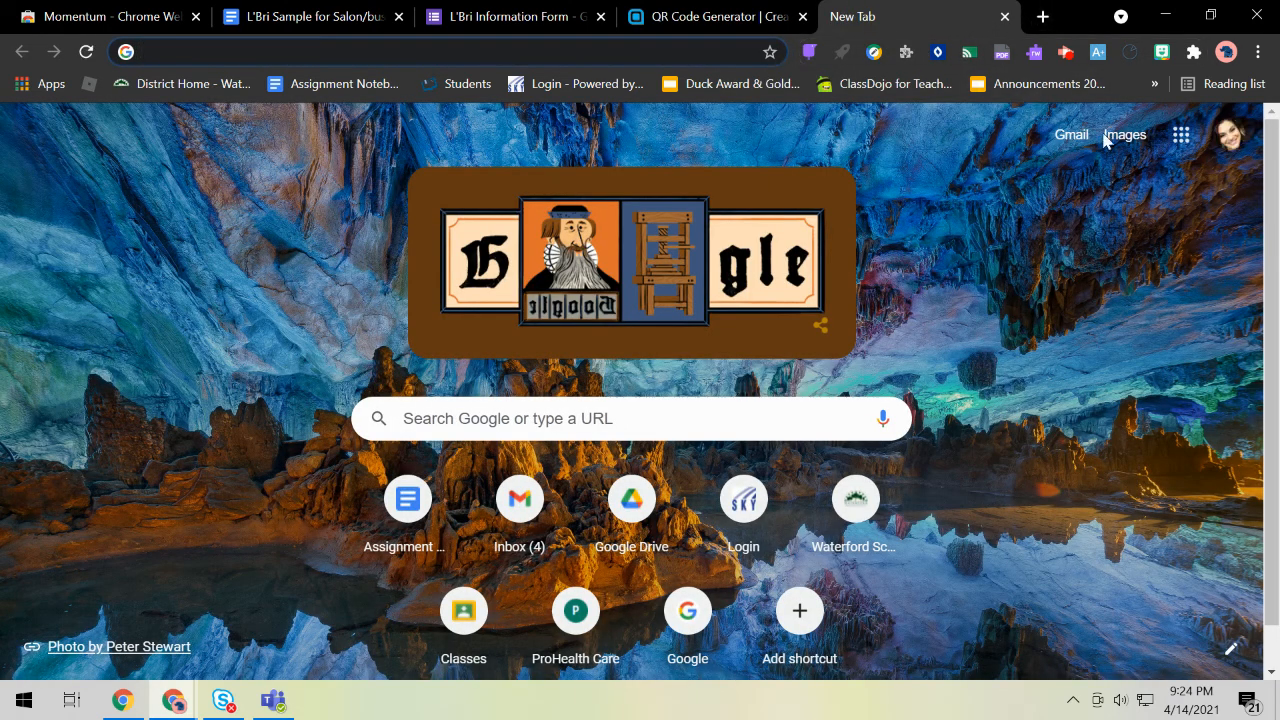
{"action": "left_click", "coordinate": [1181, 140]}
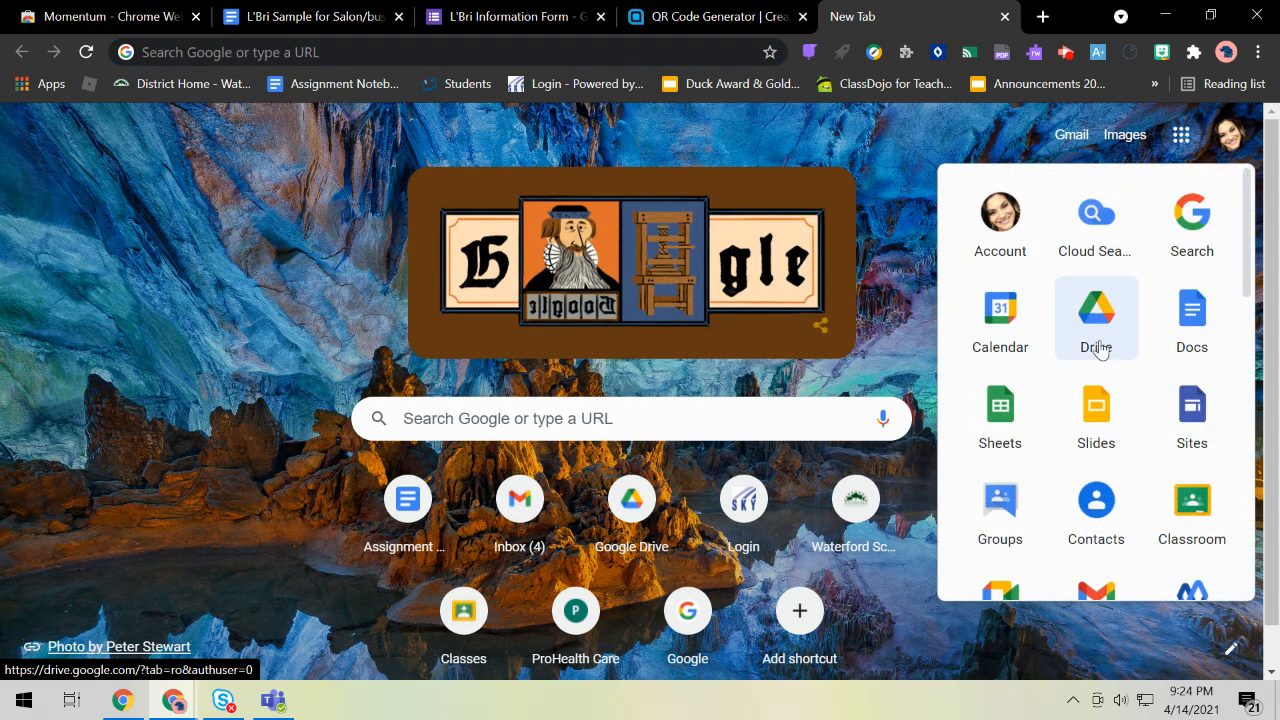
{"action": "scroll", "coordinate": [1094, 398], "scroll_direction": "down", "scroll_amount": 1}
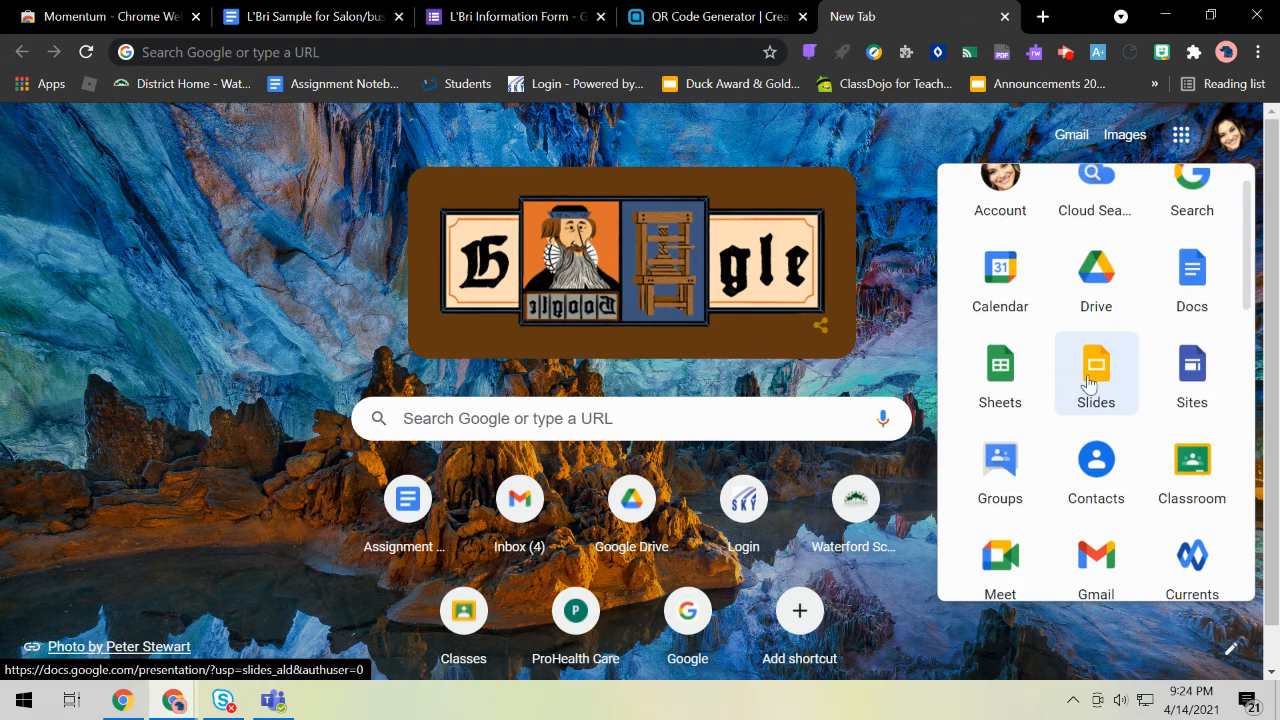
{"action": "scroll", "coordinate": [1186, 320], "scroll_direction": "up", "scroll_amount": 1}
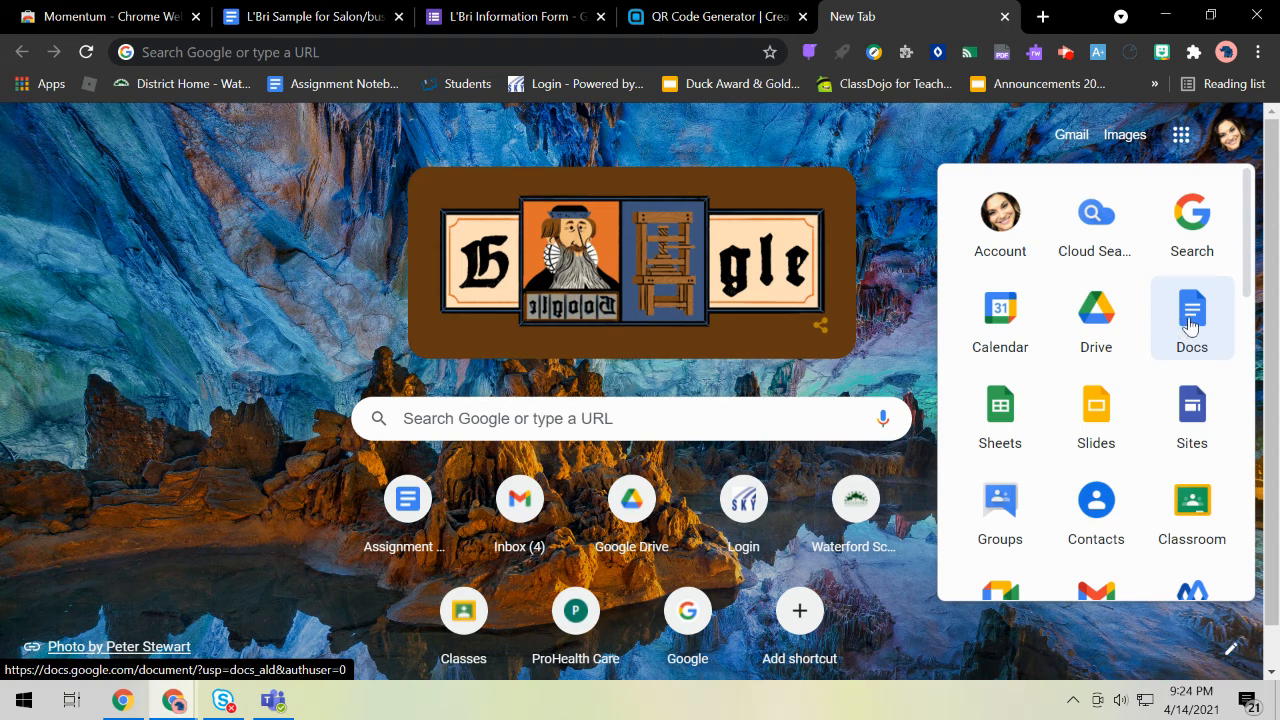
{"action": "left_click", "coordinate": [1190, 318]}
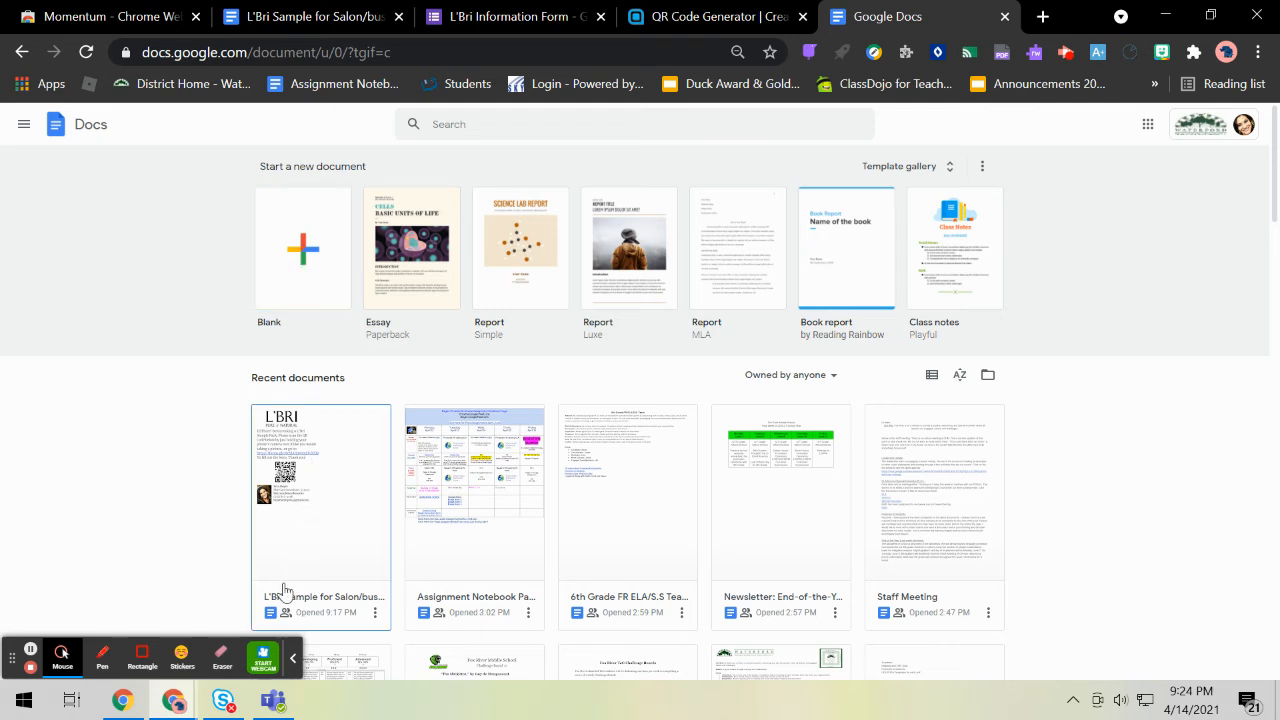
{"action": "left_click", "coordinate": [294, 548]}
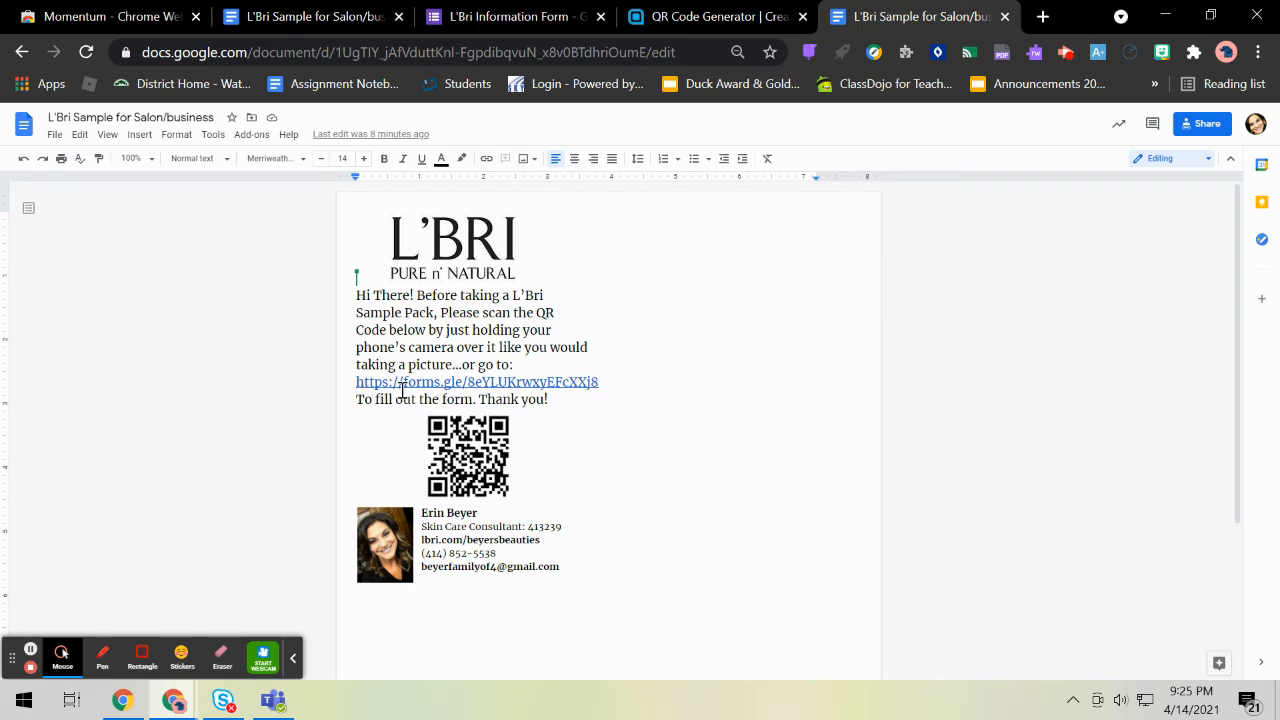
{"action": "left_click", "coordinate": [457, 460]}
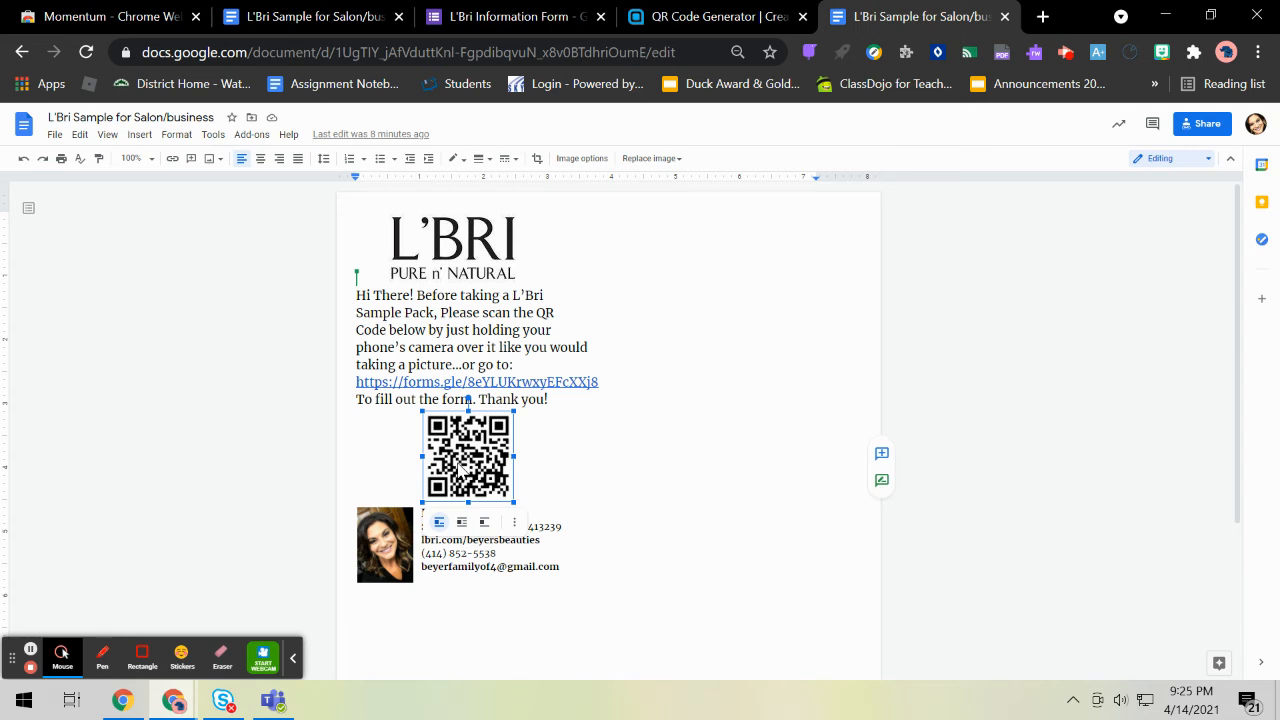
{"action": "right_click", "coordinate": [457, 462]}
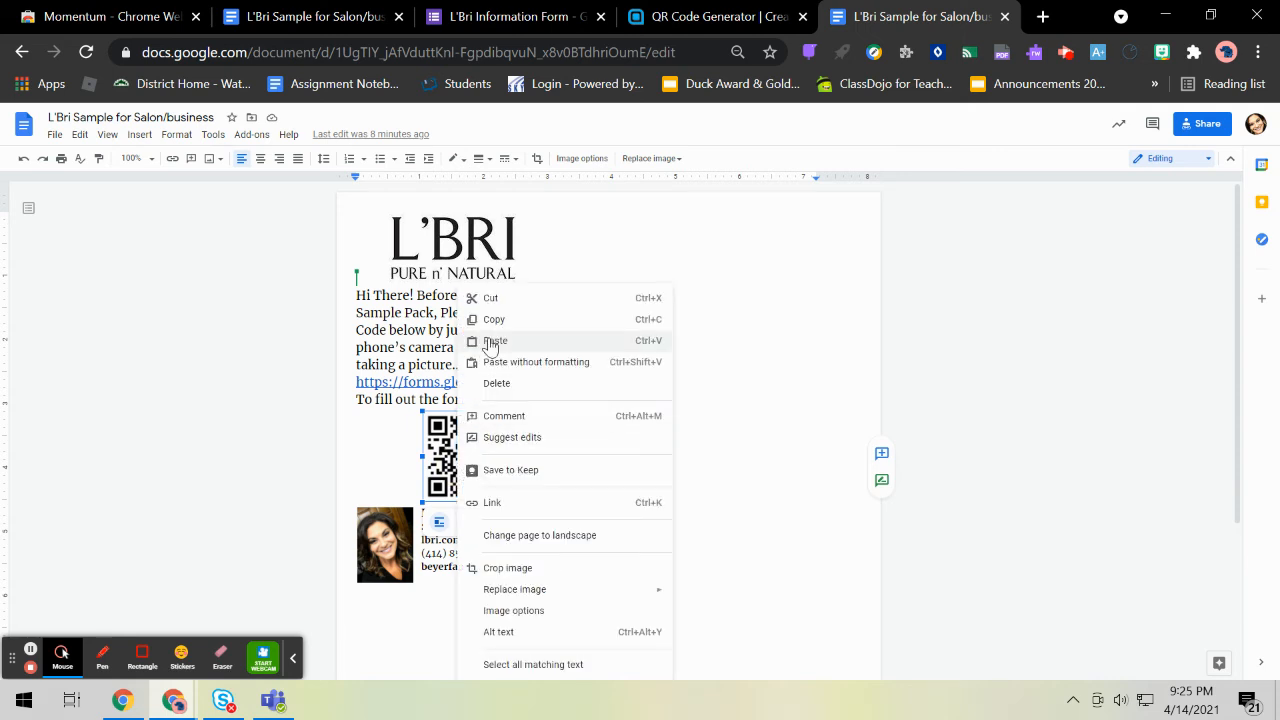
{"action": "left_click", "coordinate": [395, 462]}
{"action": "left_click", "coordinate": [576, 470]}
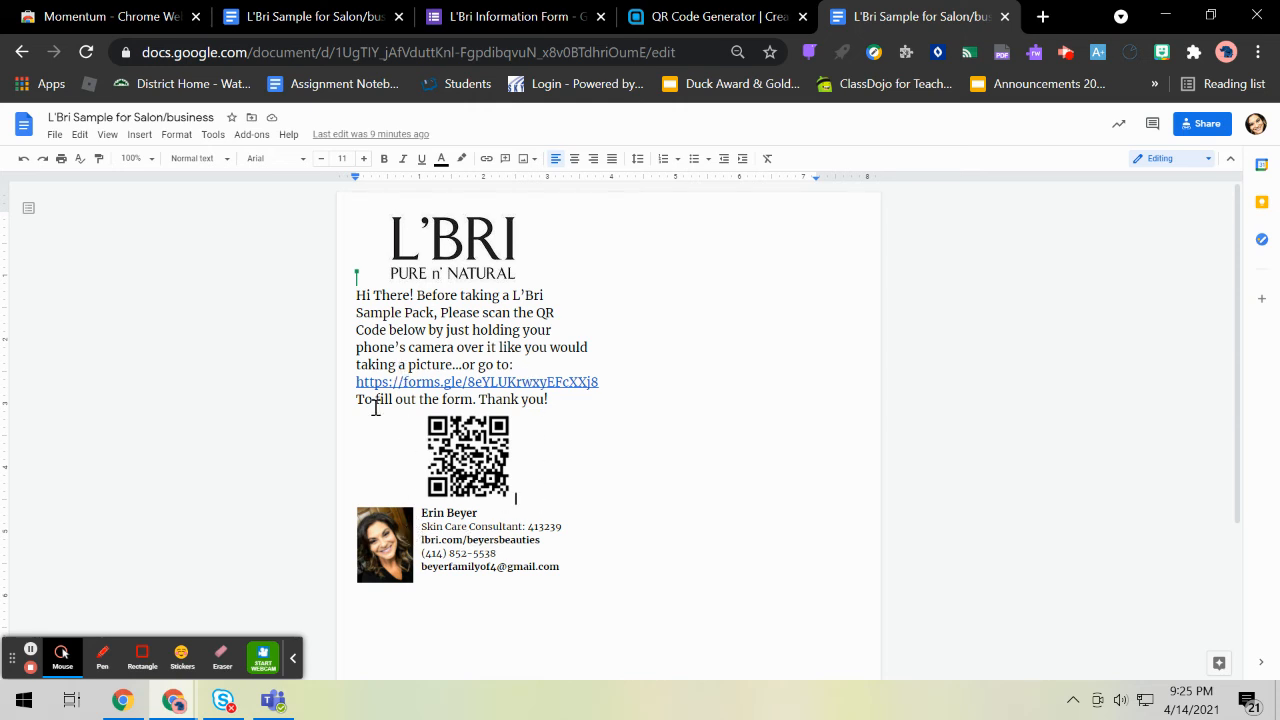
{"action": "left_click", "coordinate": [358, 382]}
{"action": "left_click_drag", "start_coordinate": [358, 383], "coordinate": [601, 379]}
{"action": "left_click", "coordinate": [648, 381]}
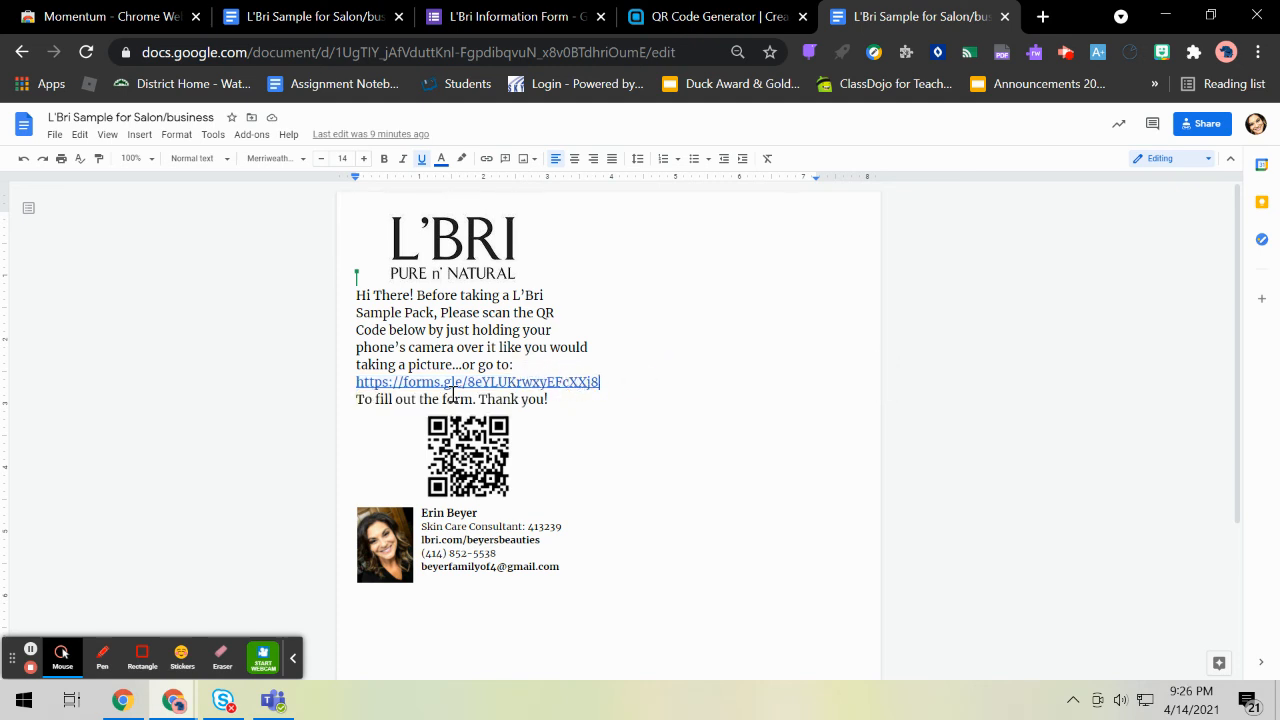
Step: Switch to the L'Bri Information Form and copy its shortened share link from the send options
{"action": "left_click", "coordinate": [510, 28]}
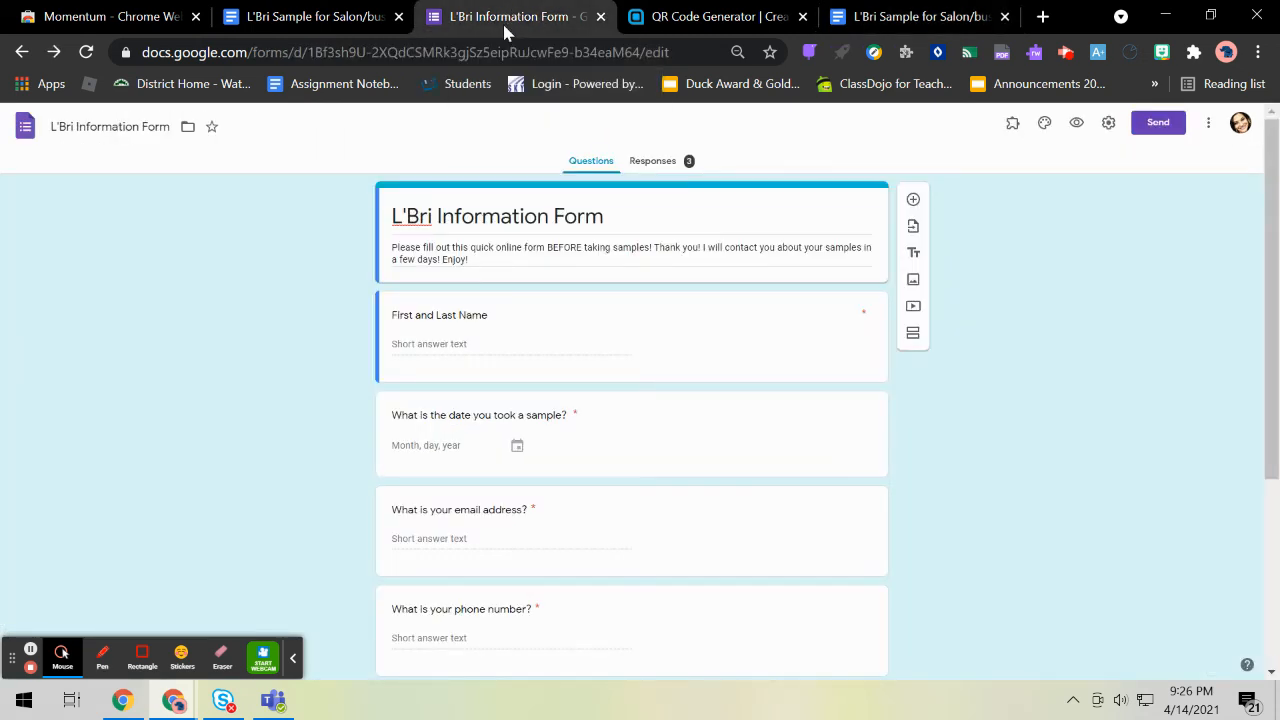
{"action": "left_click", "coordinate": [1159, 124]}
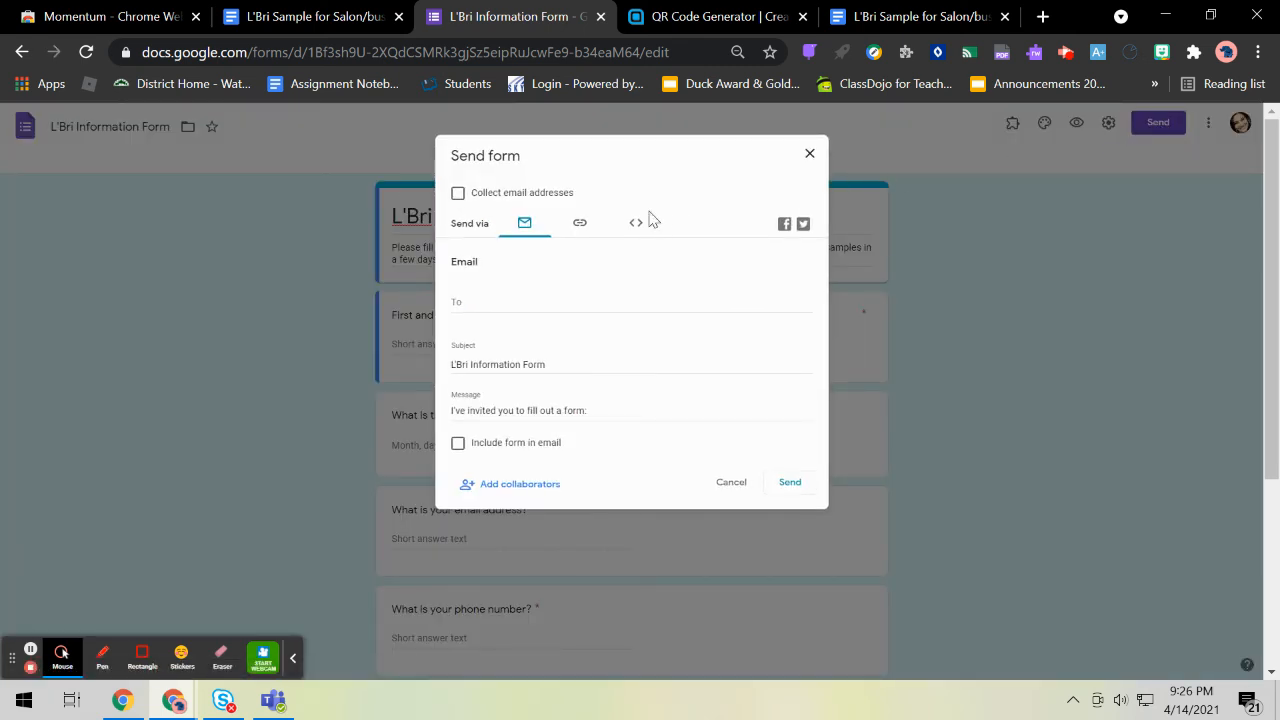
{"action": "left_click", "coordinate": [579, 226]}
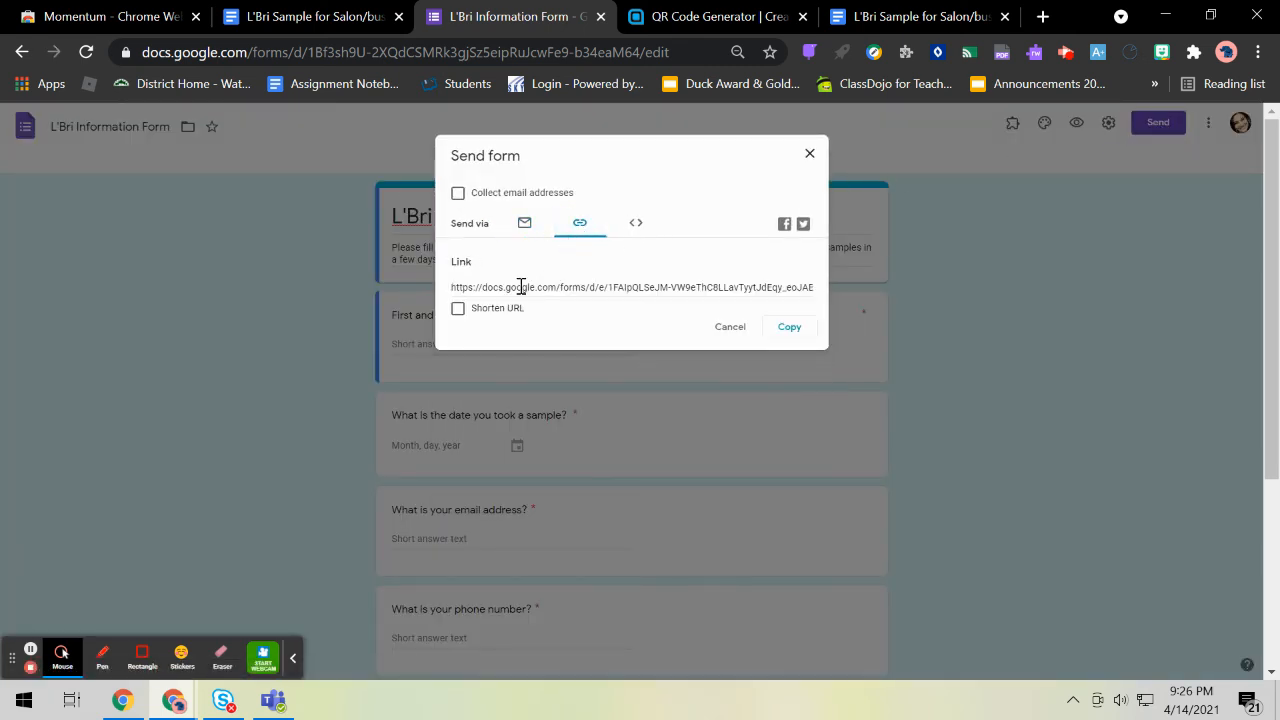
{"action": "left_click", "coordinate": [458, 310]}
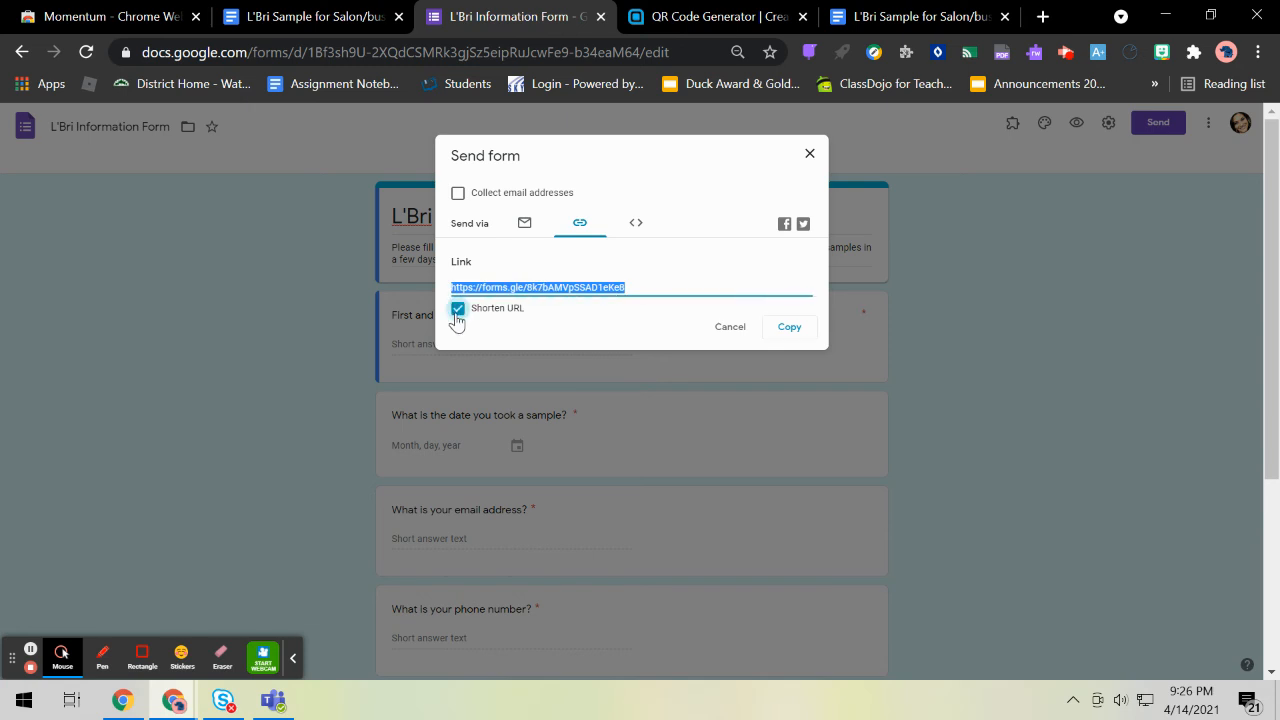
{"action": "left_click", "coordinate": [789, 335]}
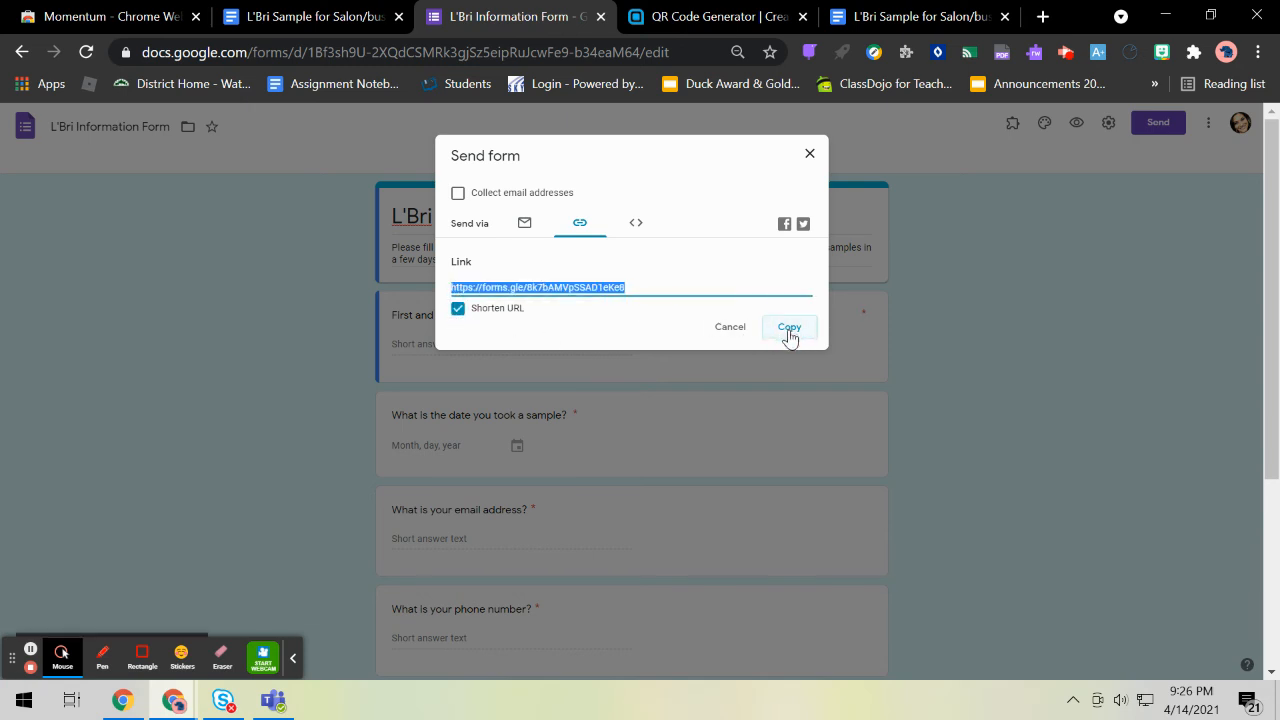
{"action": "left_click", "coordinate": [789, 336]}
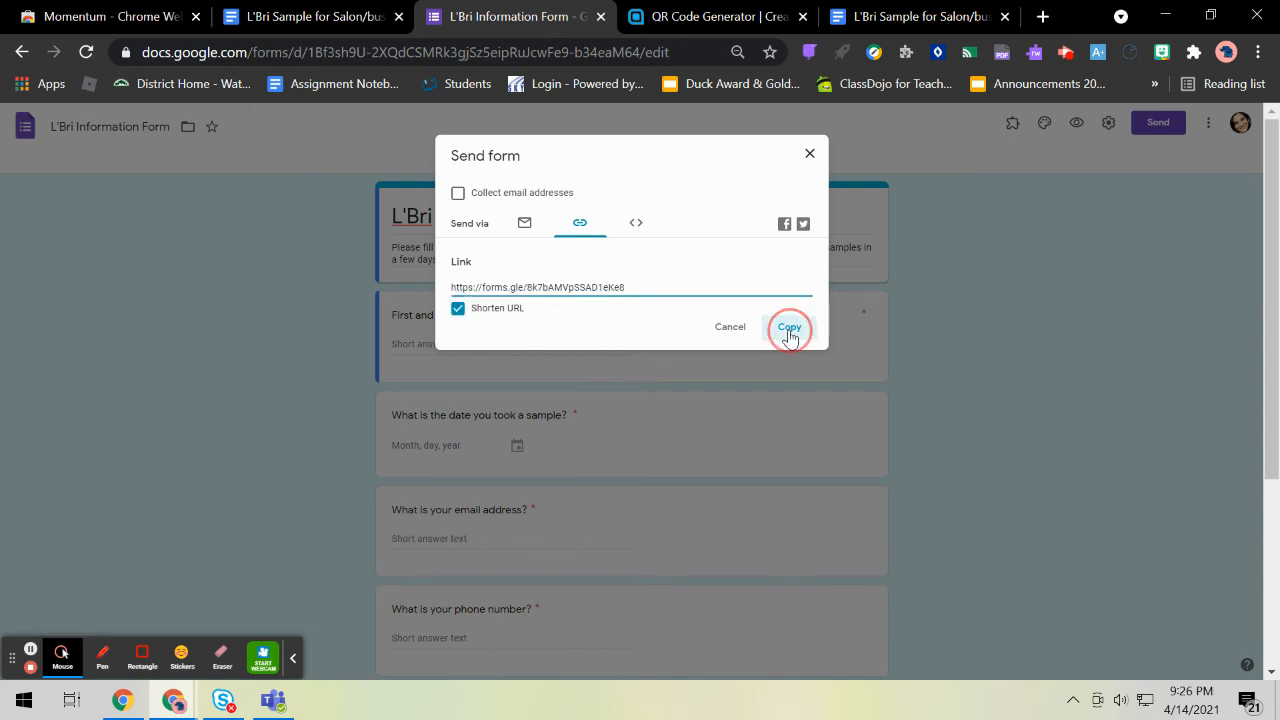
{"action": "left_click", "coordinate": [903, 28]}
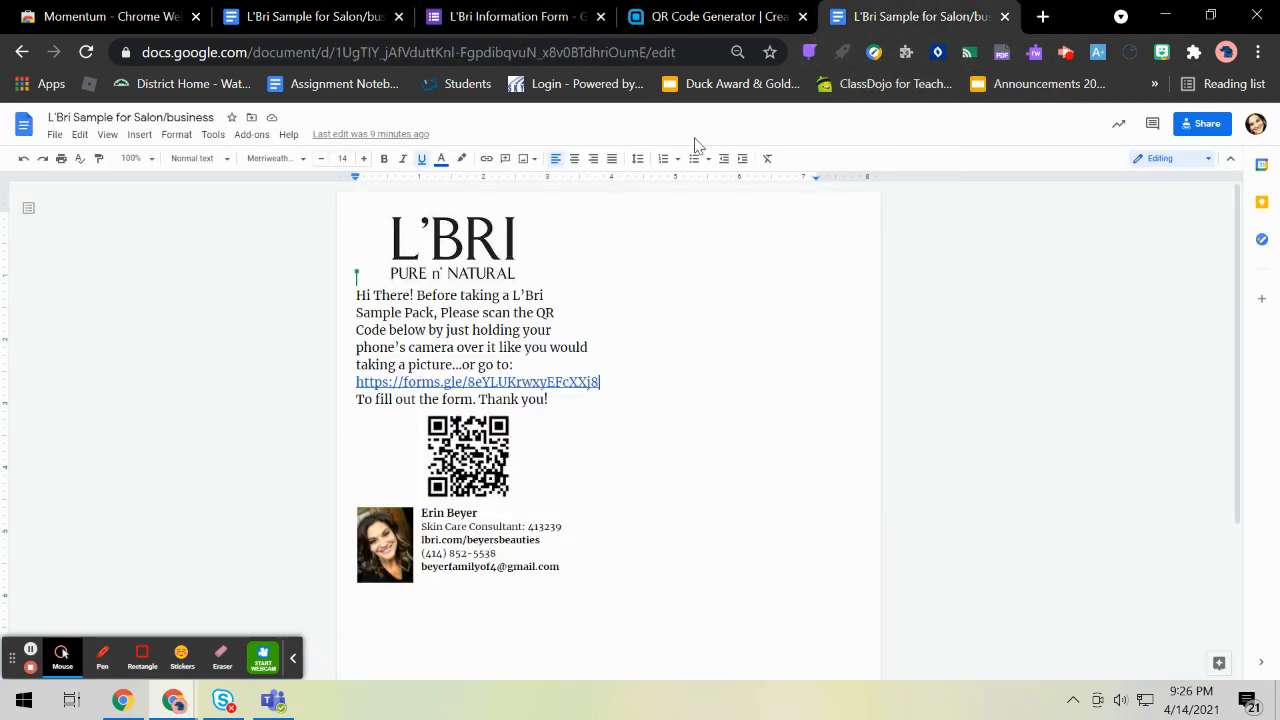
{"action": "left_click", "coordinate": [349, 383]}
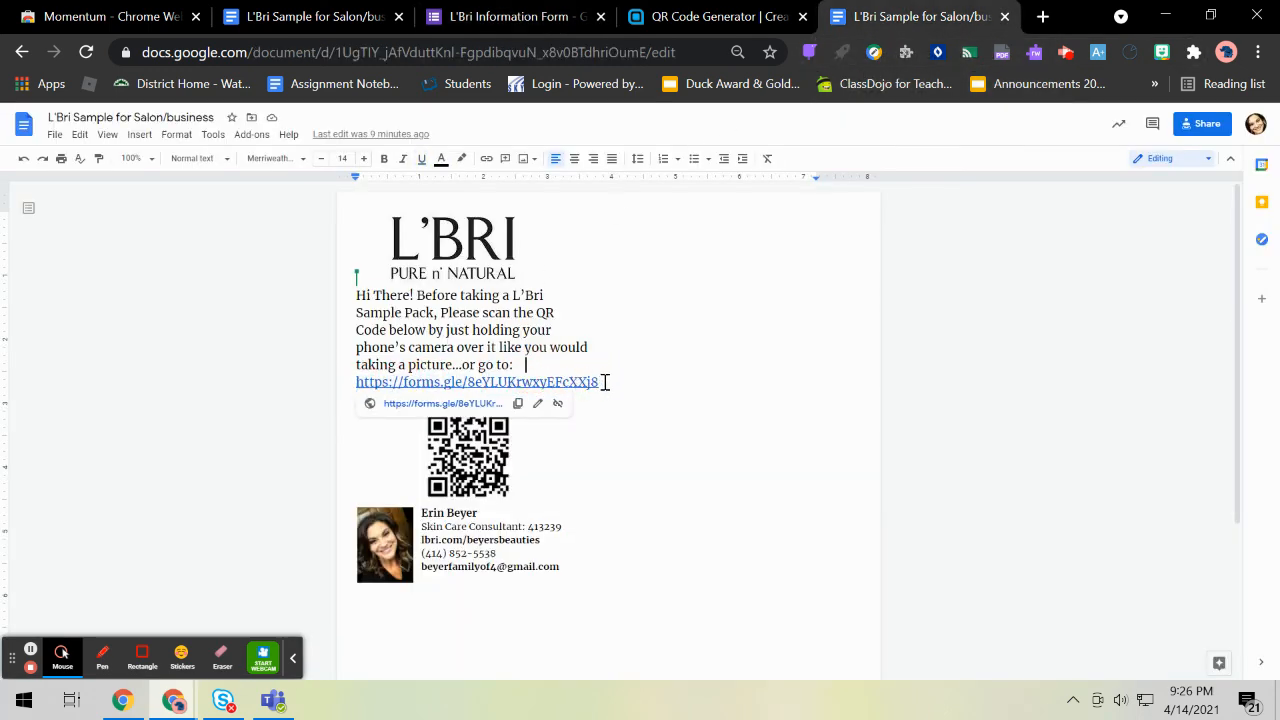
{"action": "right_click", "coordinate": [532, 366]}
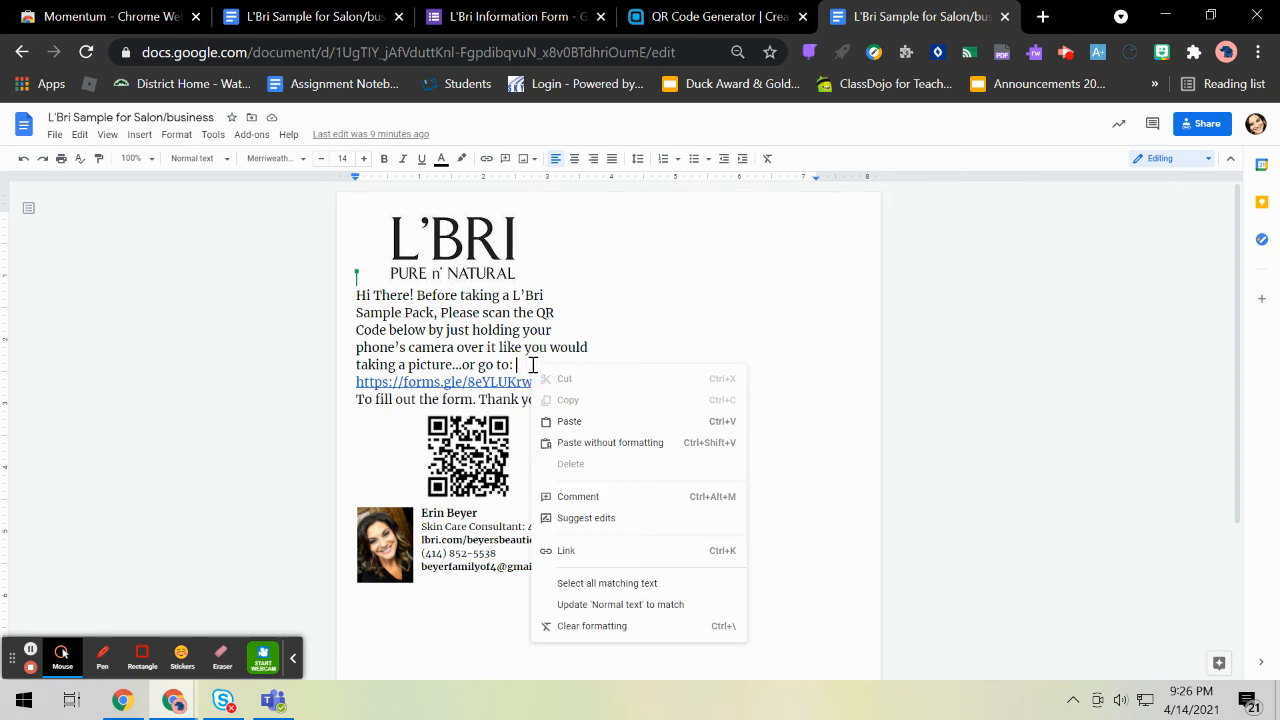
{"action": "left_click", "coordinate": [627, 331]}
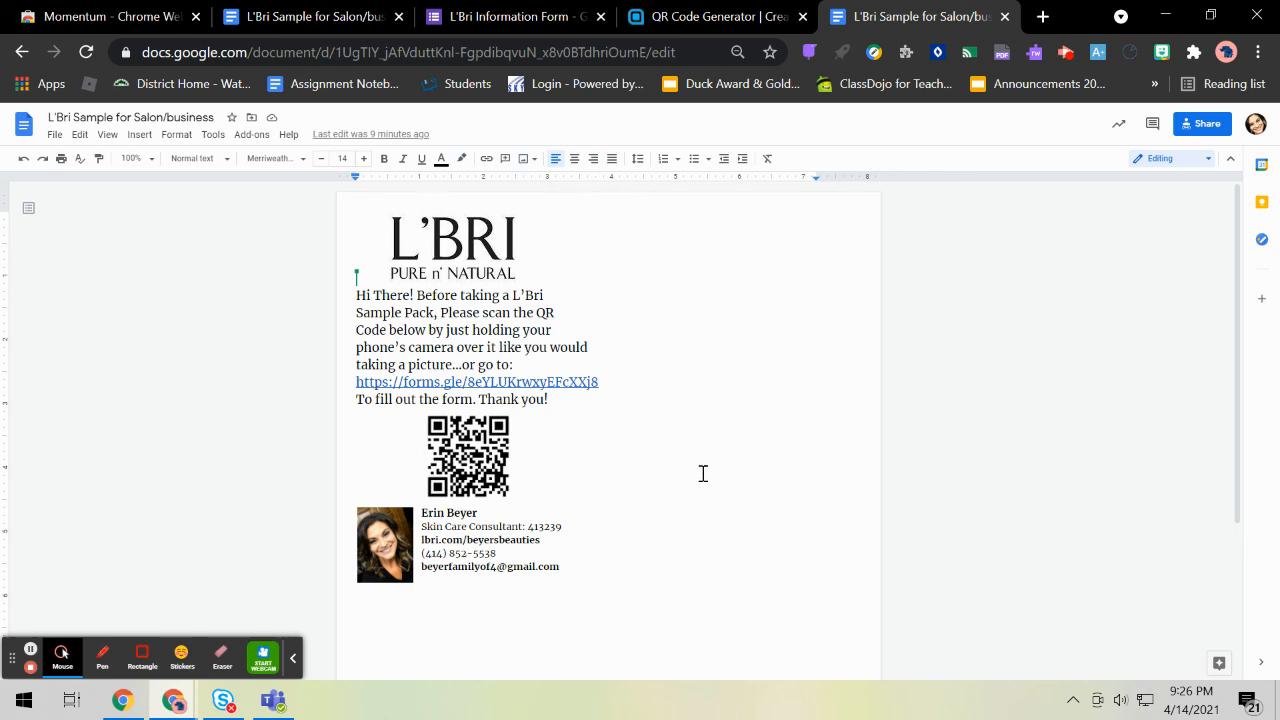
Step: Return to the L'Bri Information Form, close the send options and look through the summary of its responses
{"action": "left_click", "coordinate": [510, 25]}
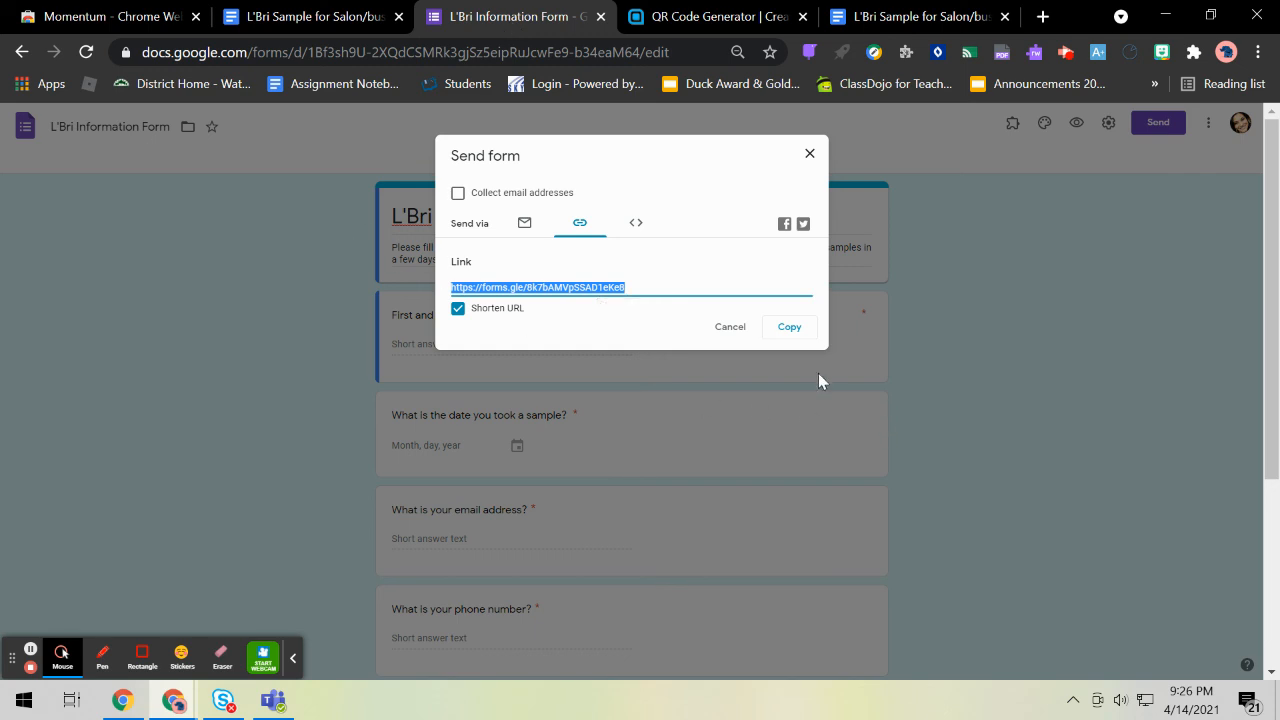
{"action": "left_click", "coordinate": [711, 330]}
{"action": "left_click", "coordinate": [651, 163]}
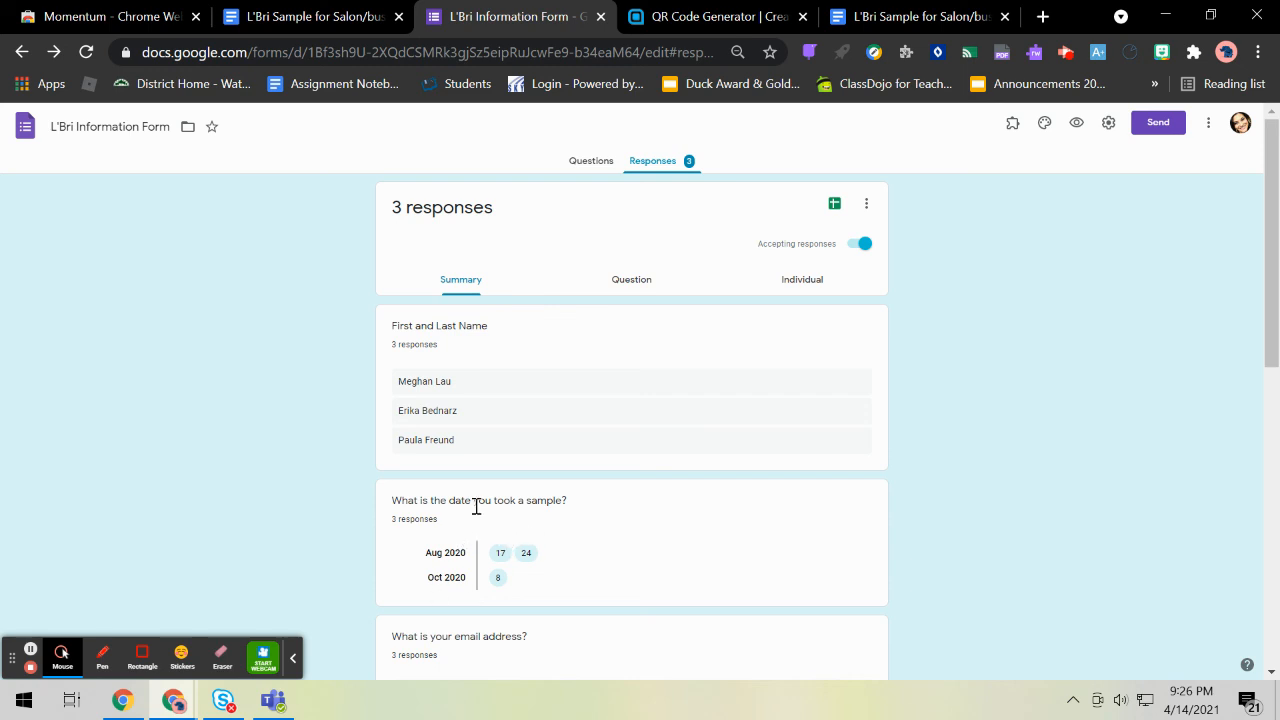
{"action": "scroll", "coordinate": [476, 507], "scroll_direction": "down", "scroll_amount": 5}
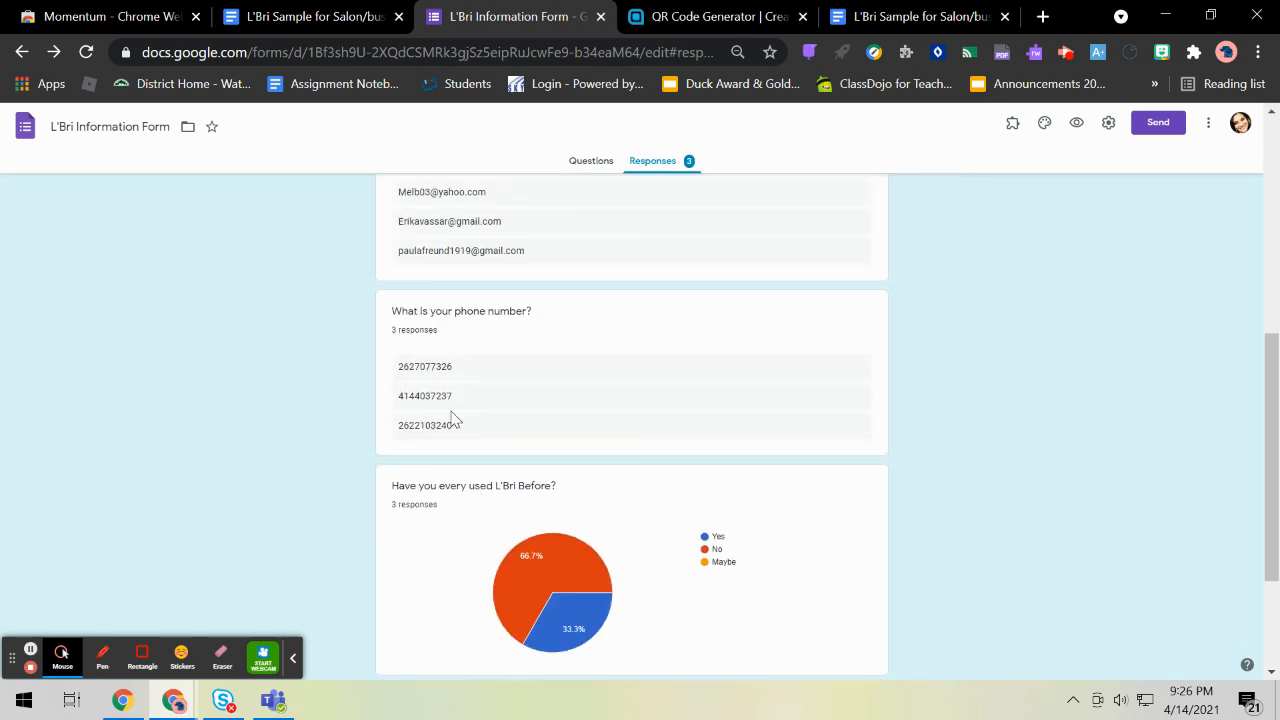
{"action": "scroll", "coordinate": [558, 383], "scroll_direction": "down", "scroll_amount": 1}
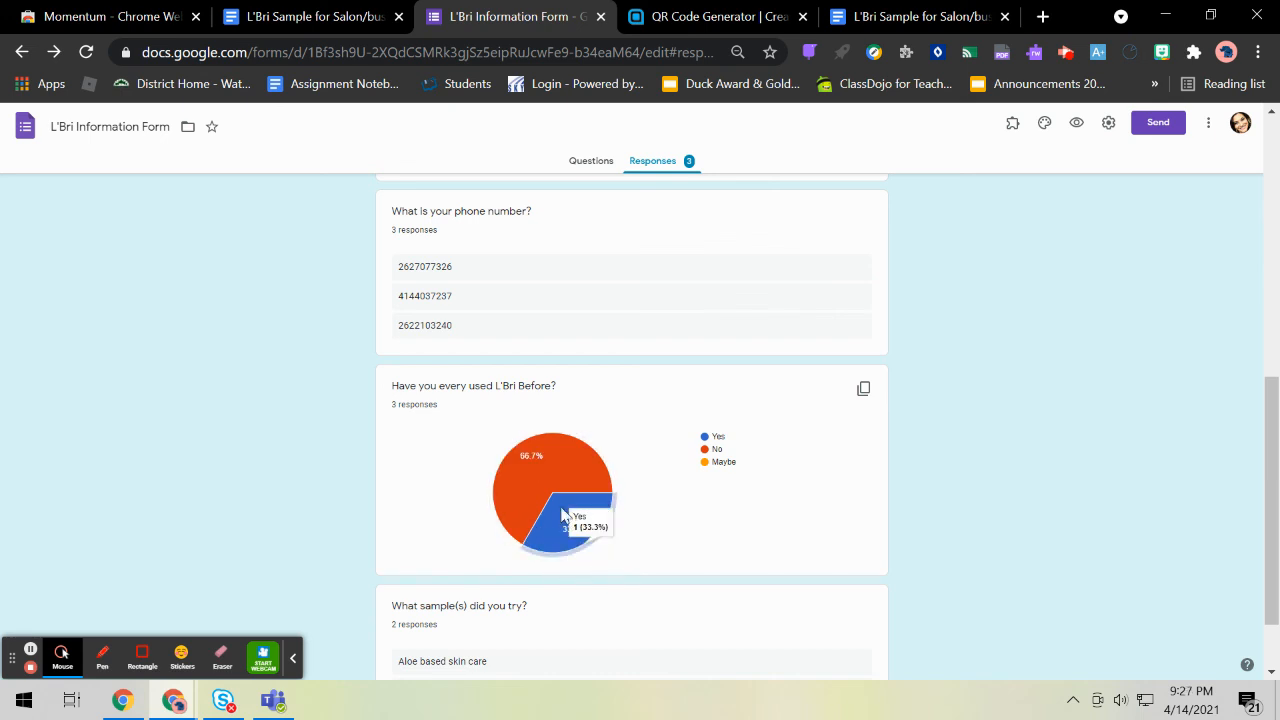
{"action": "scroll", "coordinate": [640, 330], "scroll_direction": "down", "scroll_amount": 2}
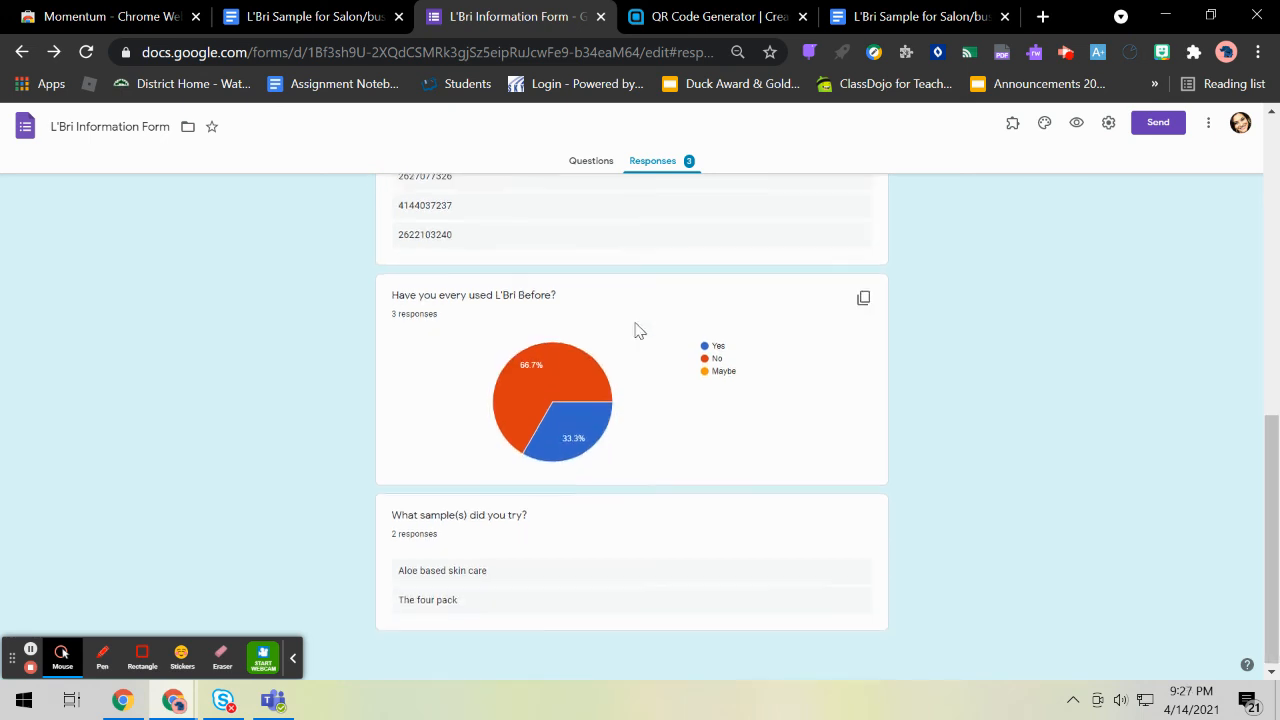
Step: Go back to the form's questions, review the response summary once more and return to the questions
{"action": "left_click", "coordinate": [592, 170]}
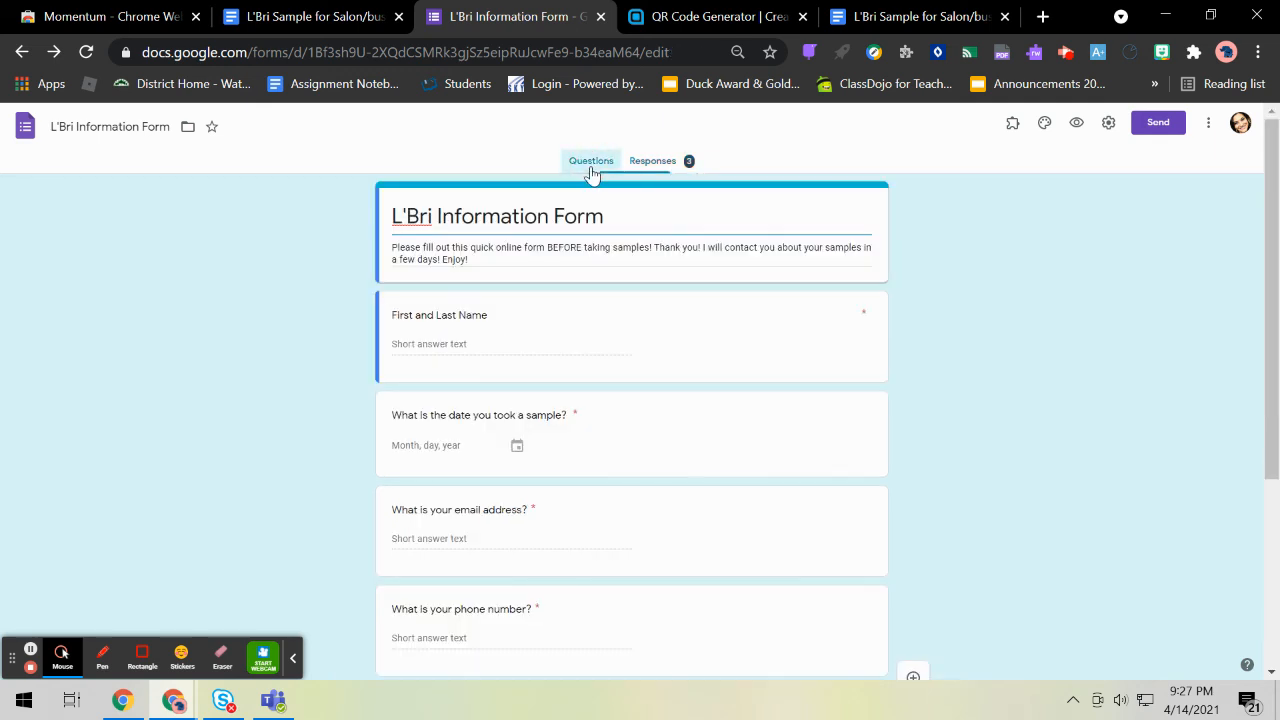
{"action": "left_click", "coordinate": [640, 165]}
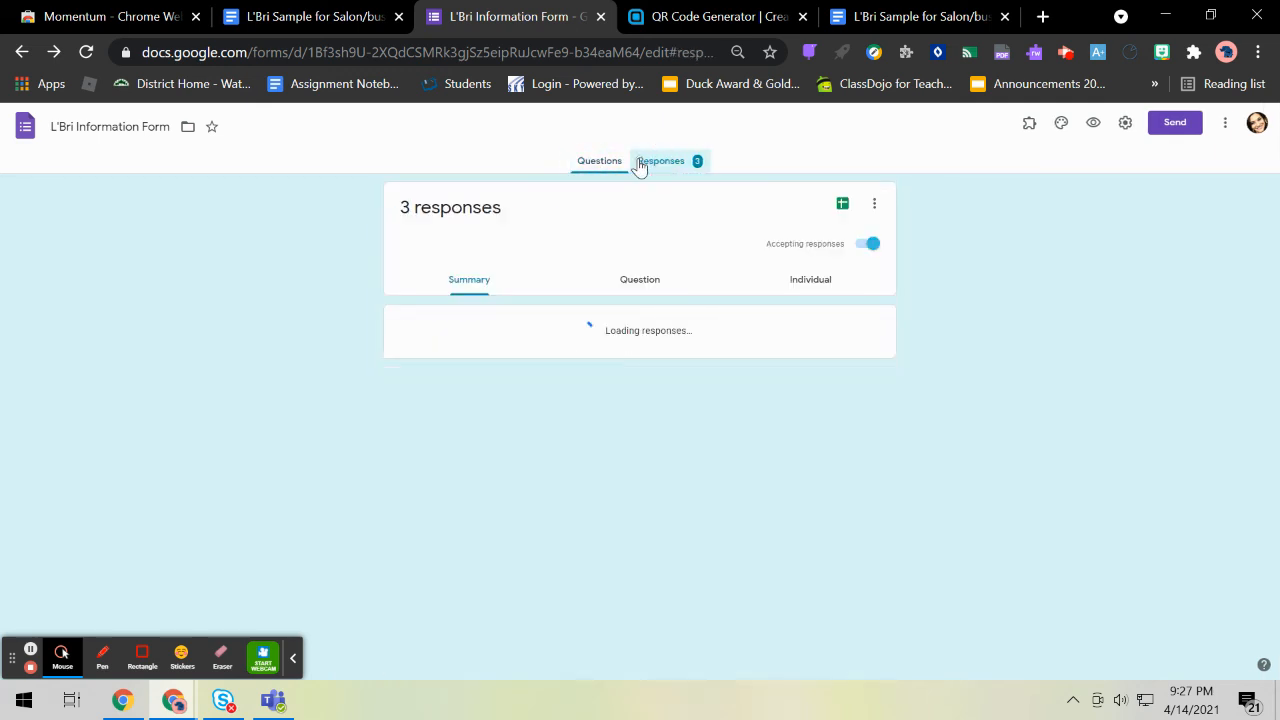
{"action": "scroll", "coordinate": [683, 330], "scroll_direction": "down", "scroll_amount": 7}
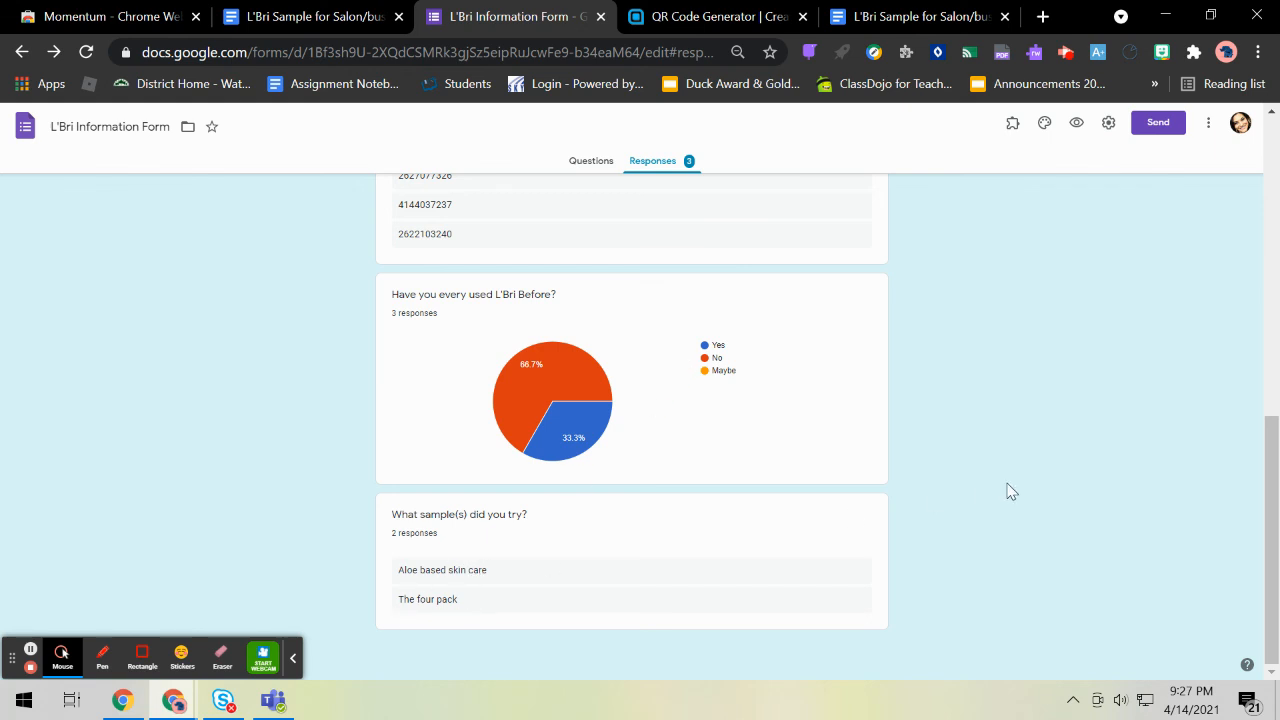
{"action": "scroll", "coordinate": [956, 445], "scroll_direction": "up", "scroll_amount": 10}
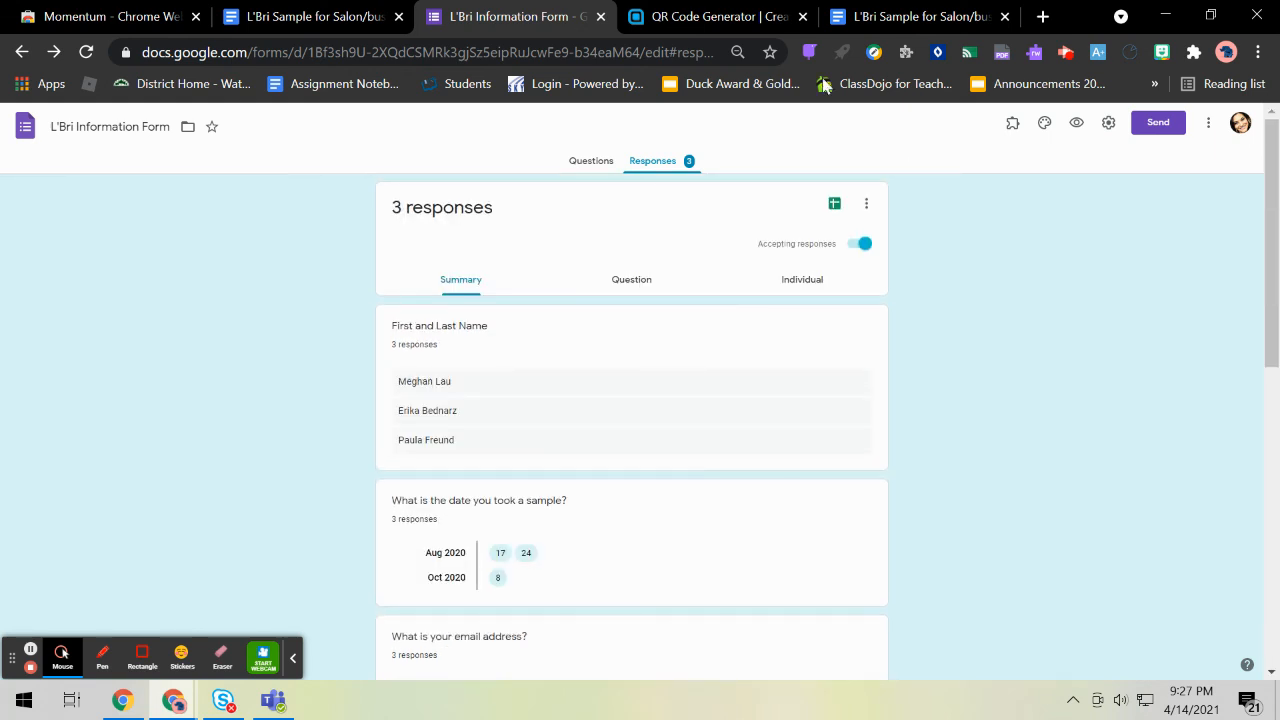
{"action": "left_click", "coordinate": [575, 165]}
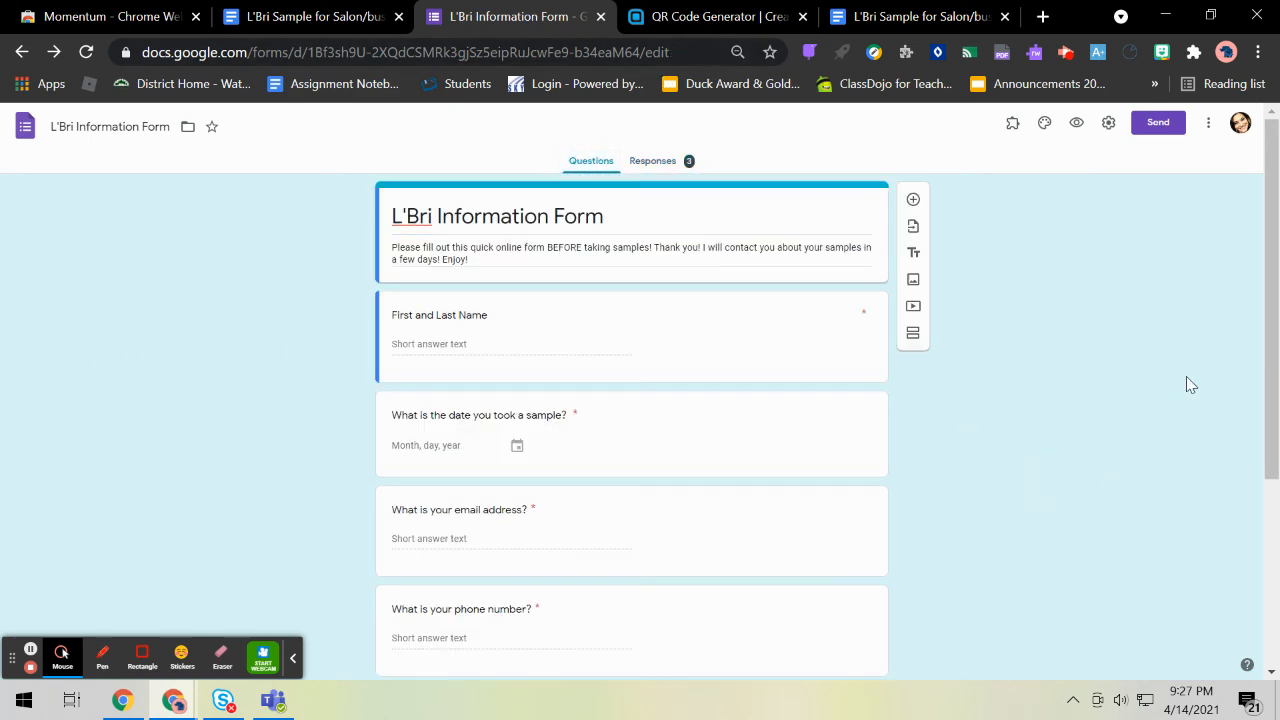
{"action": "left_click", "coordinate": [293, 657]}
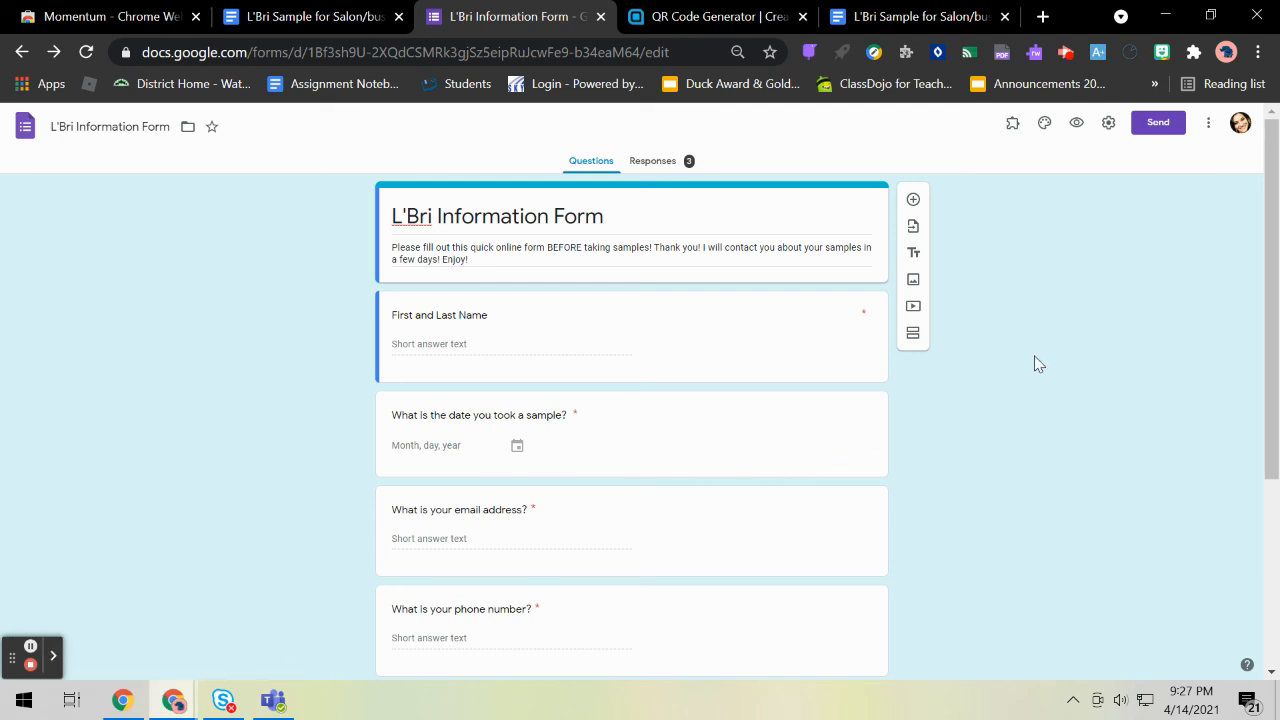